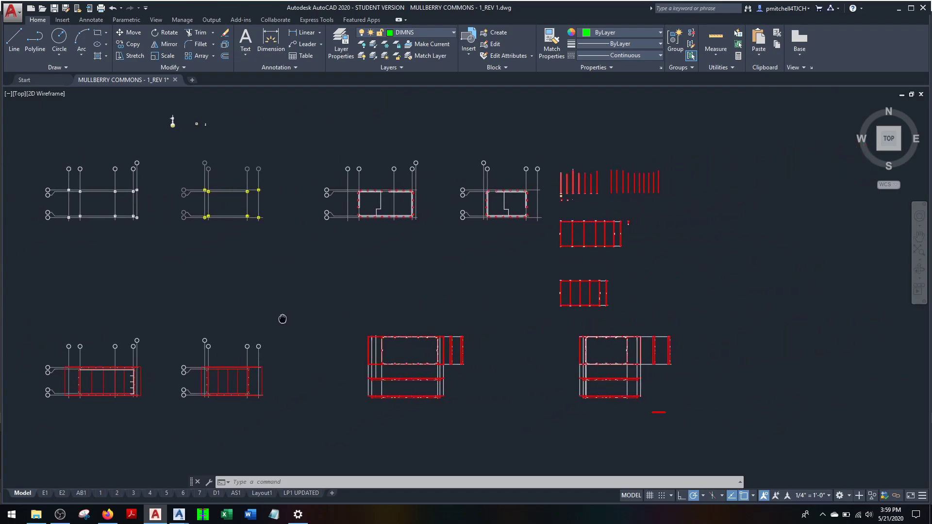
- Examine the frame plan and its projected views in model space
scroll(435, 330, "up", 6)
scroll(436, 332, "down", 2)
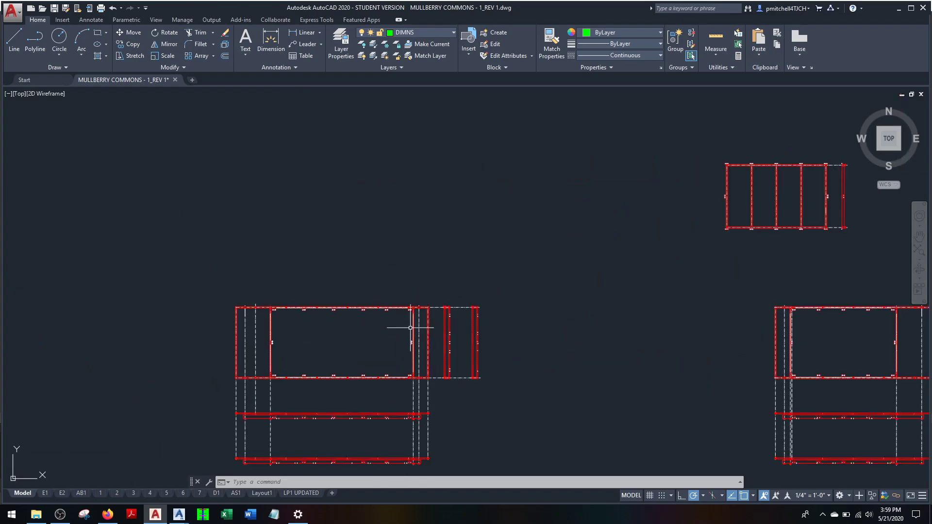
middle_click_drag(358, 321, 375, 278)
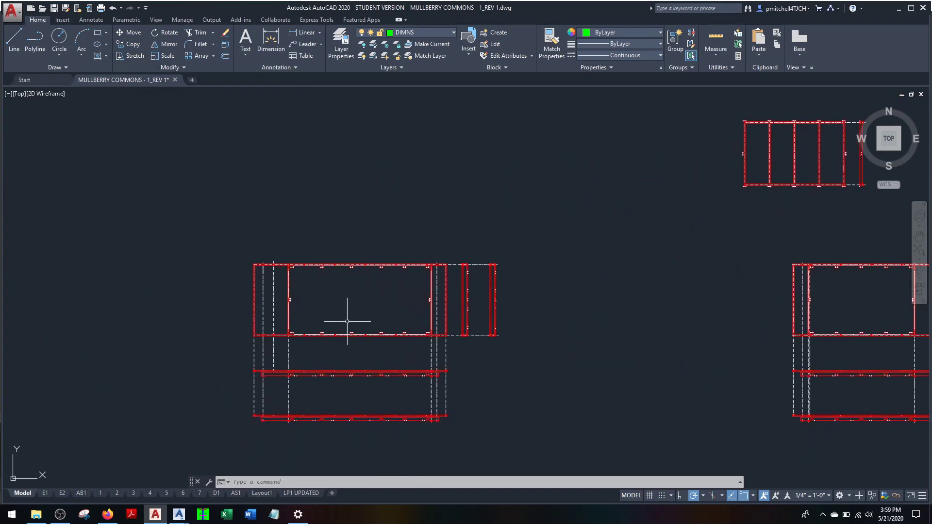
- Open sheet E2 and examine the first section's HSS members, bent plate, bolted angle and deck bearing elevations
left_click(45, 495)
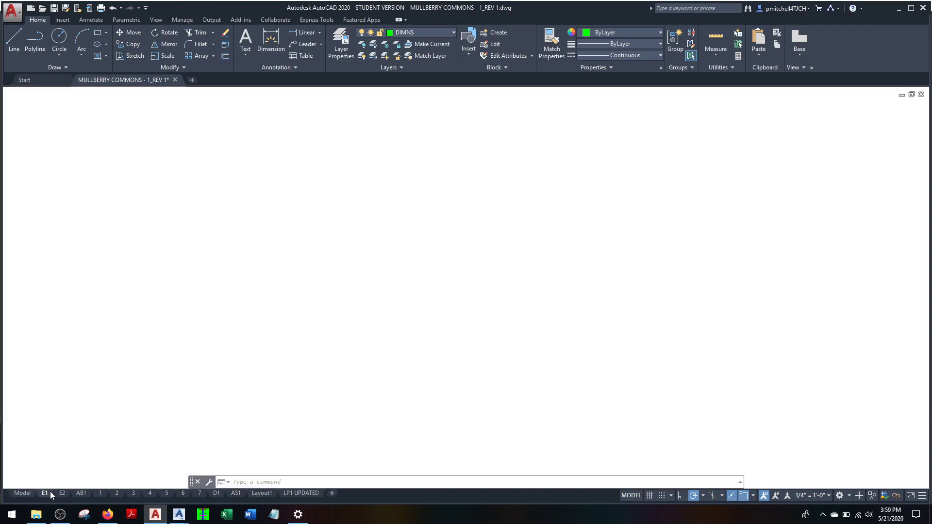
left_click(62, 494)
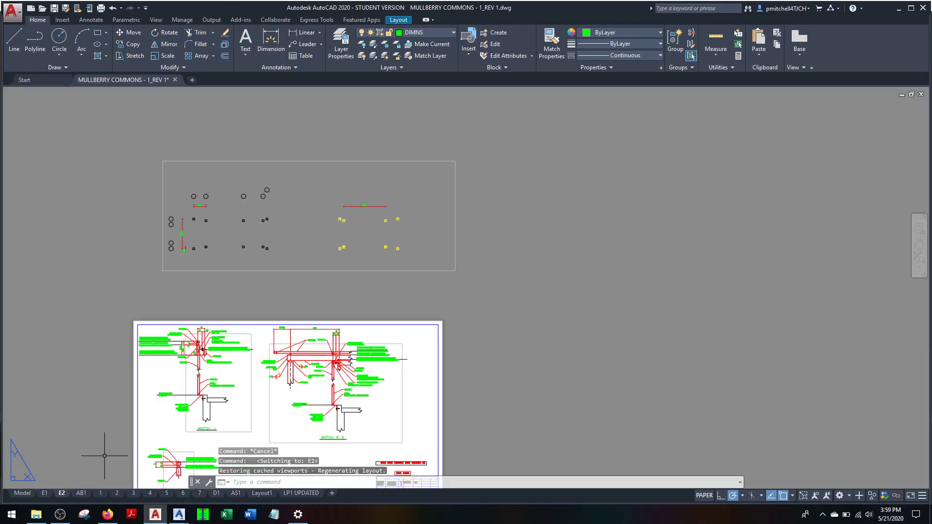
scroll(219, 340, "up", 8)
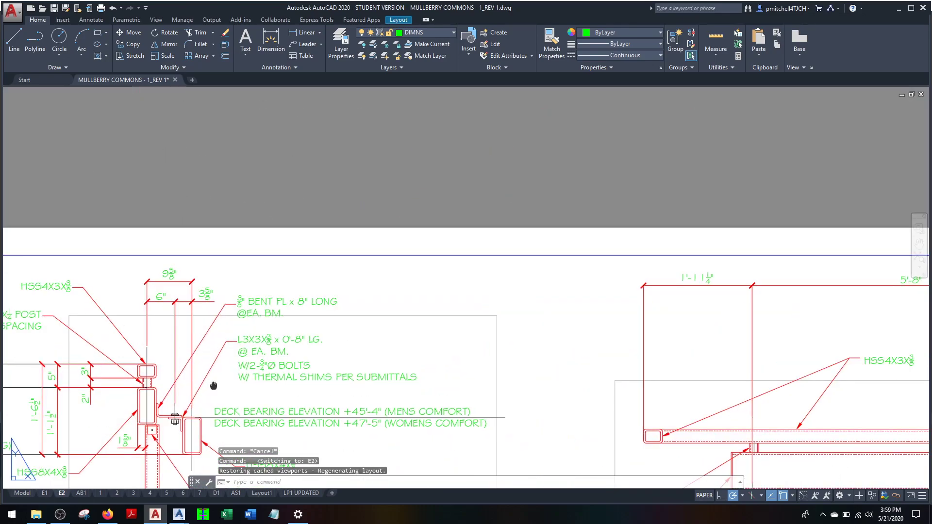
middle_click_drag(290, 346, 326, 324)
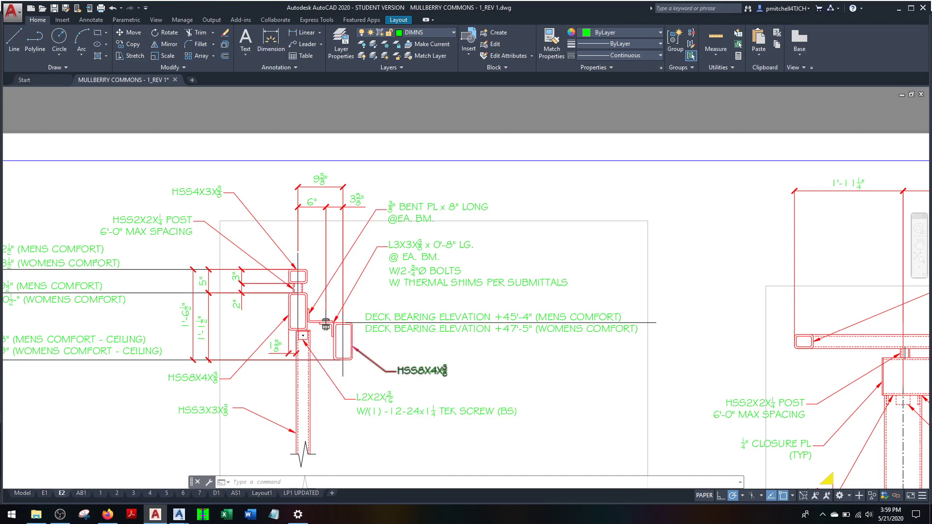
scroll(360, 333, "down", 2)
- Examine the second section on sheet E2, including its HSS8X4 beam, column, weld plates and mid-span connection
middle_click_drag(443, 353, 198, 322)
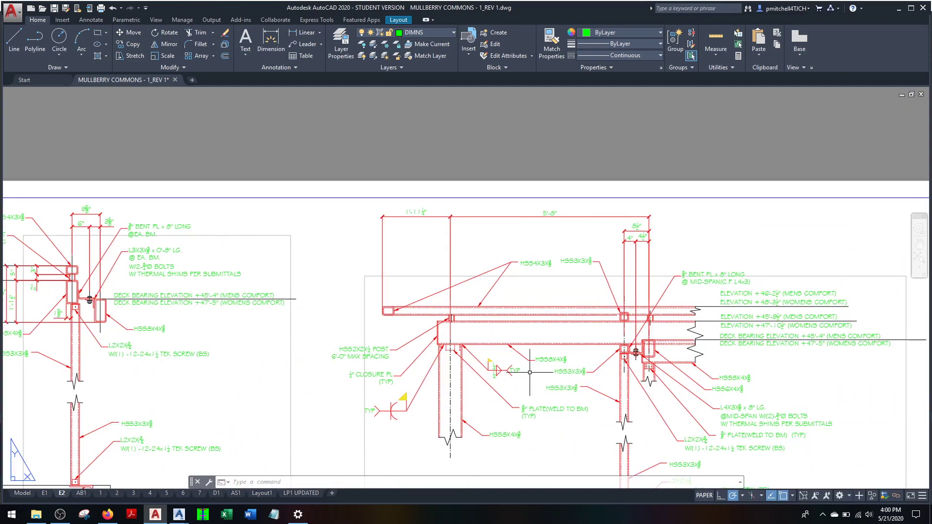
middle_click_drag(637, 347, 467, 317)
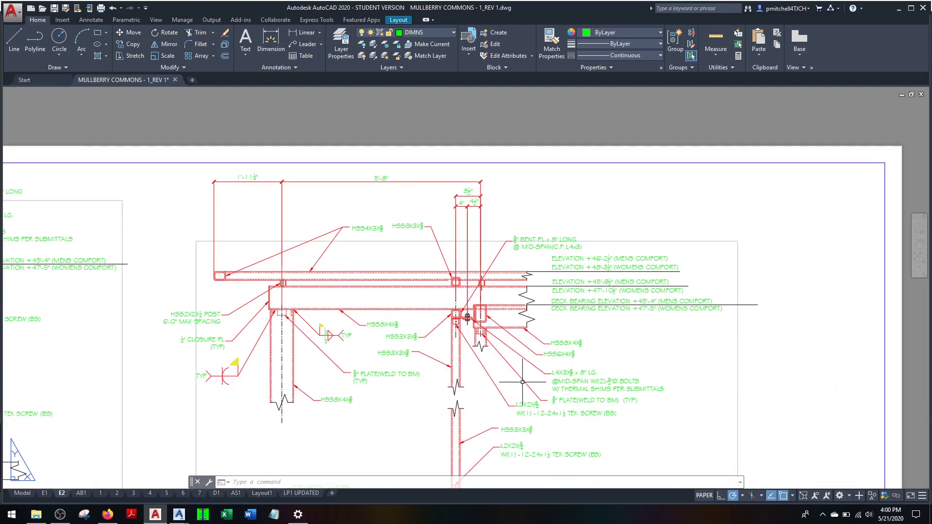
middle_click_drag(523, 387, 465, 353)
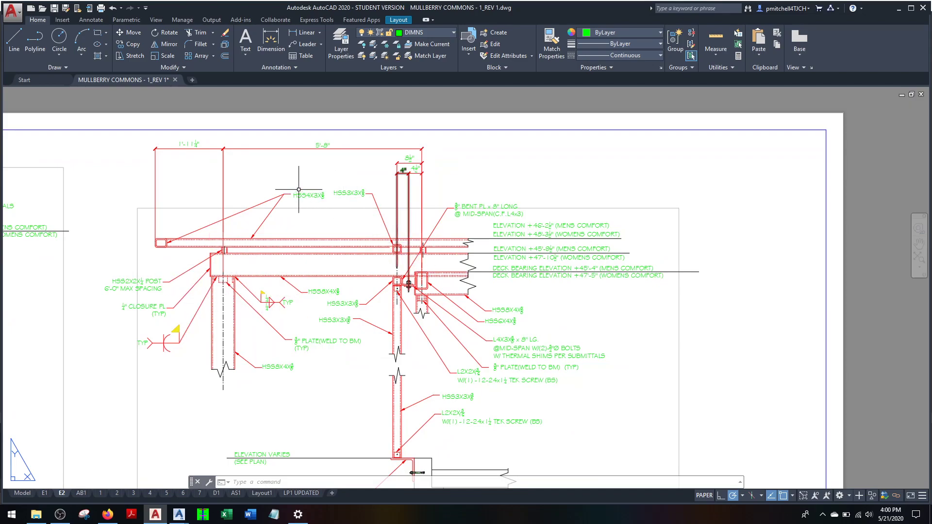
scroll(204, 352, "down", 2)
scroll(213, 311, "up", 6)
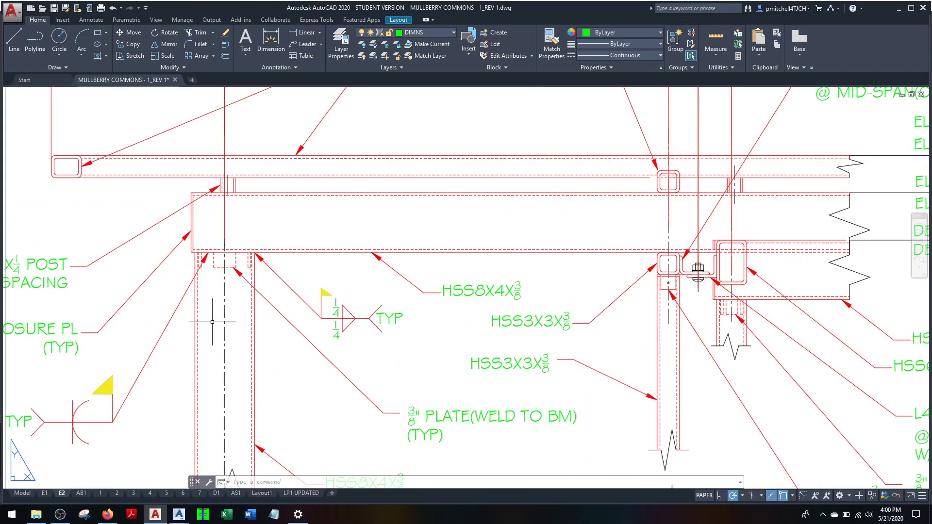
scroll(223, 369, "down", 8)
middle_click_drag(223, 368, 336, 239)
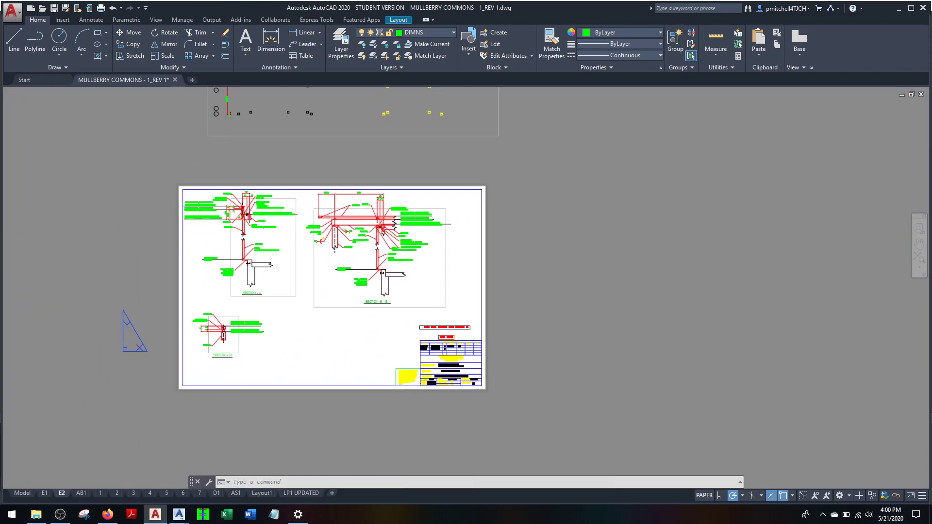
- Return to model space and view all the plans and details of the drawing together
left_click(23, 493)
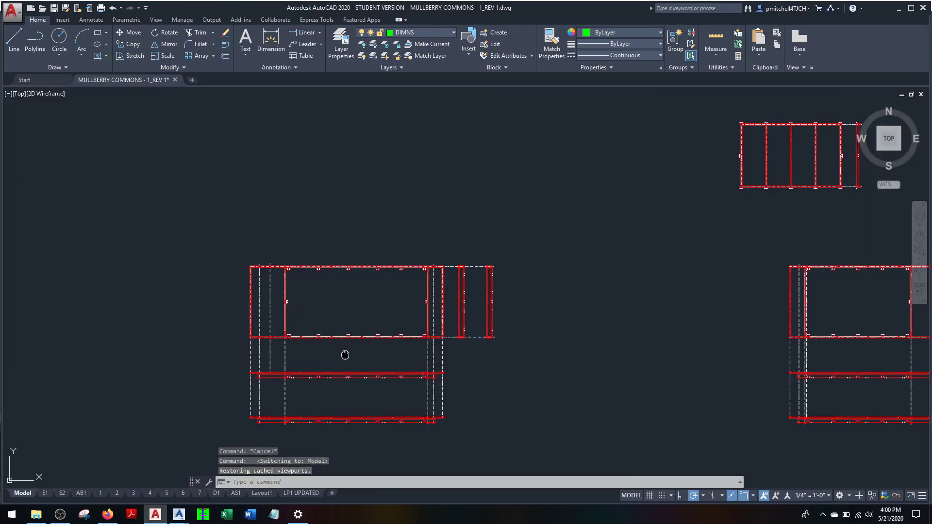
scroll(322, 306, "down", 5)
middle_click_drag(321, 306, 525, 376)
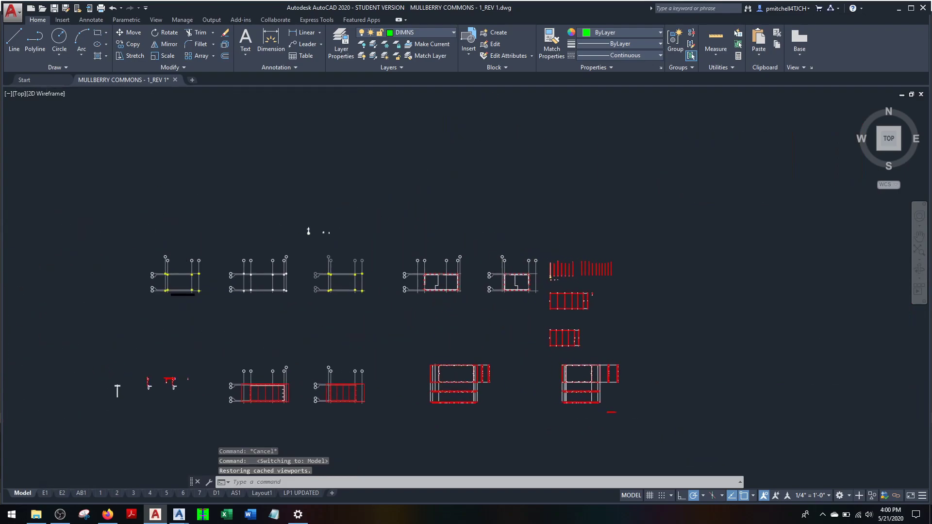
- Review sheets 3, 5, 7, D1 and AS1, ending on the leveling plate and anchor bolt details
left_click(129, 493)
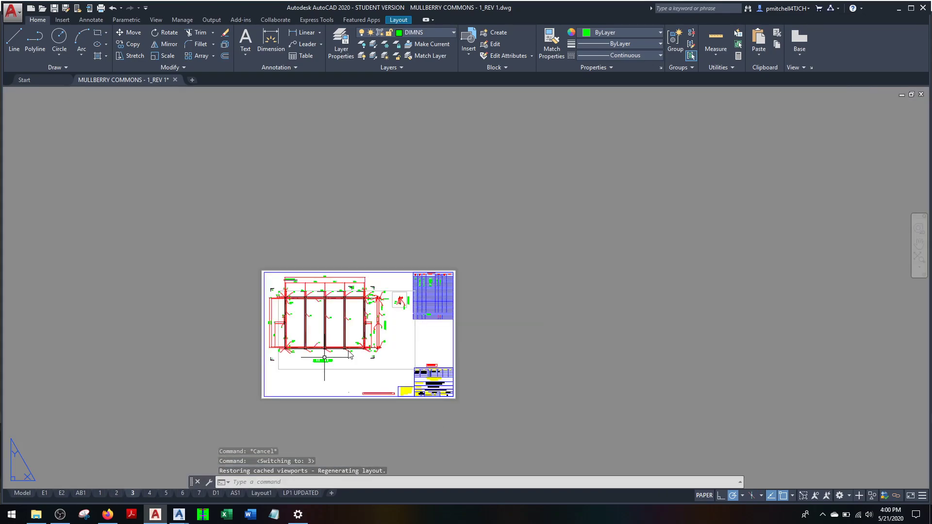
left_click(166, 494)
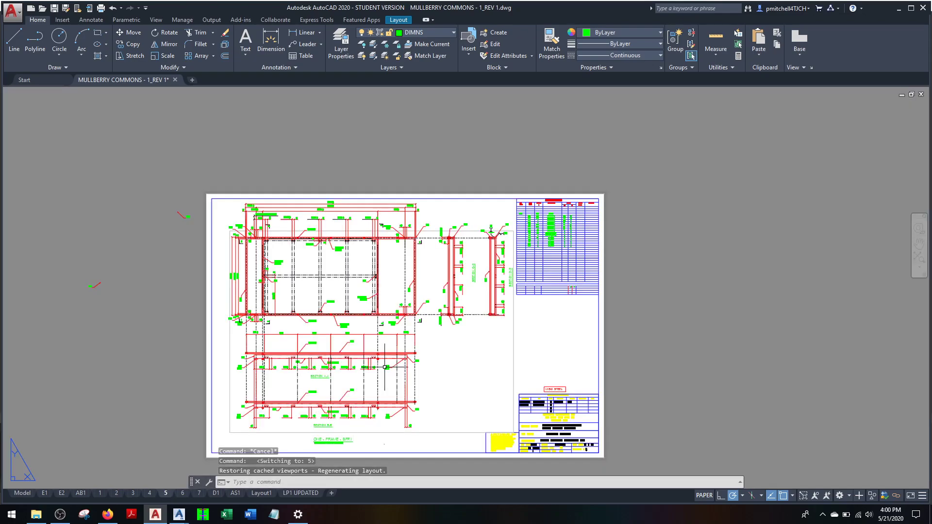
left_click(182, 493)
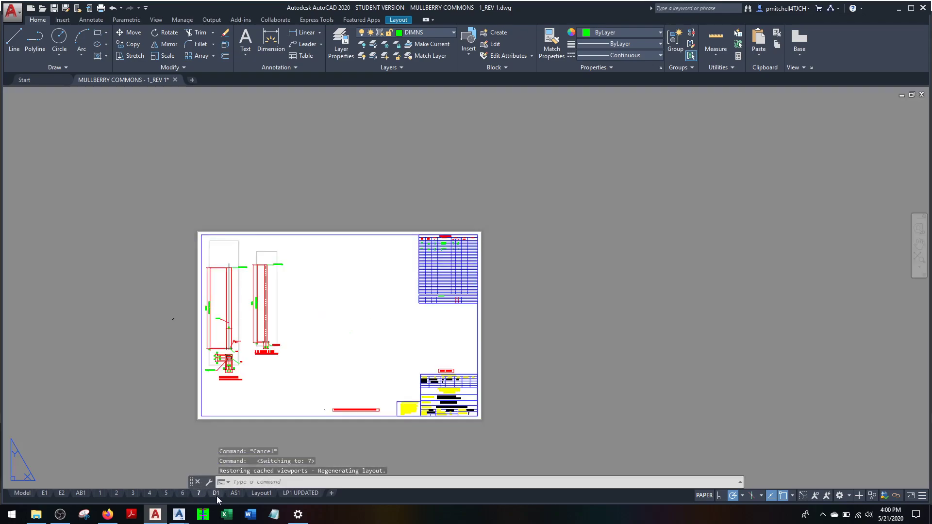
left_click(216, 494)
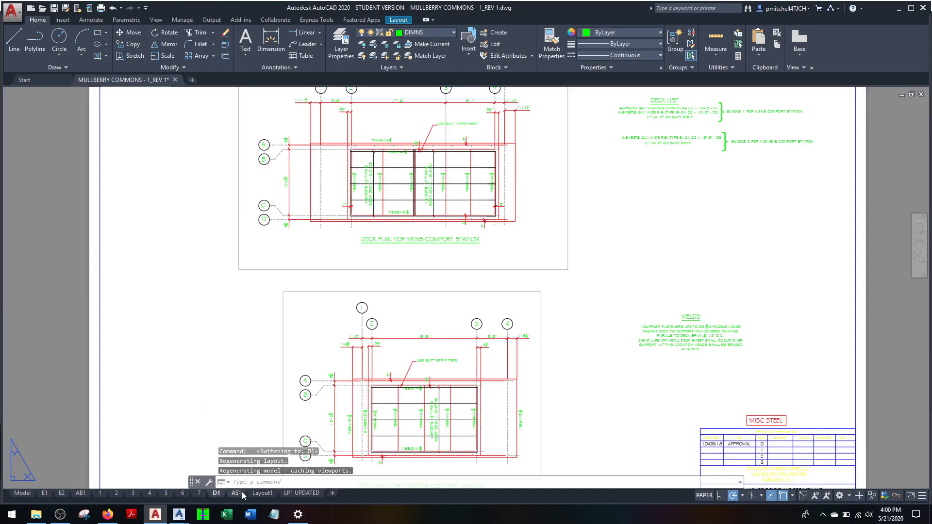
left_click(237, 493)
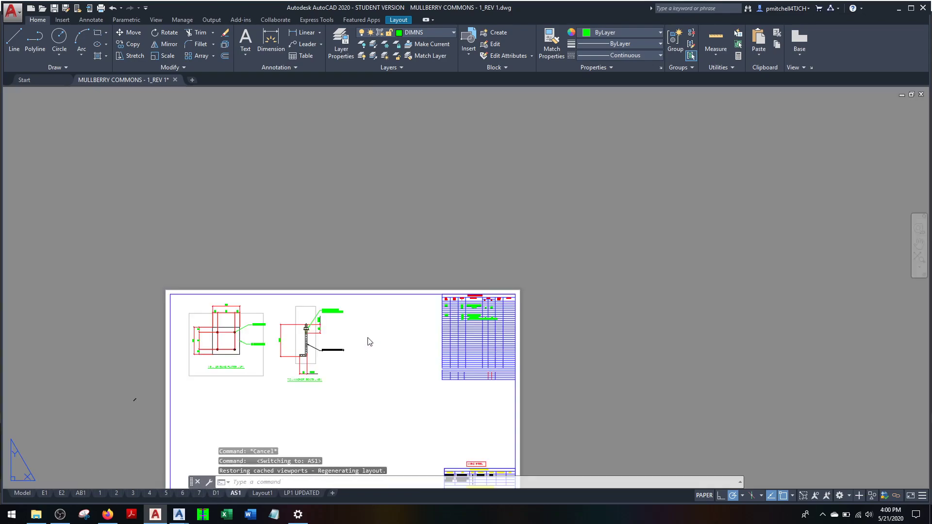
middle_click_drag(379, 323, 377, 301)
scroll(377, 301, "up", 5)
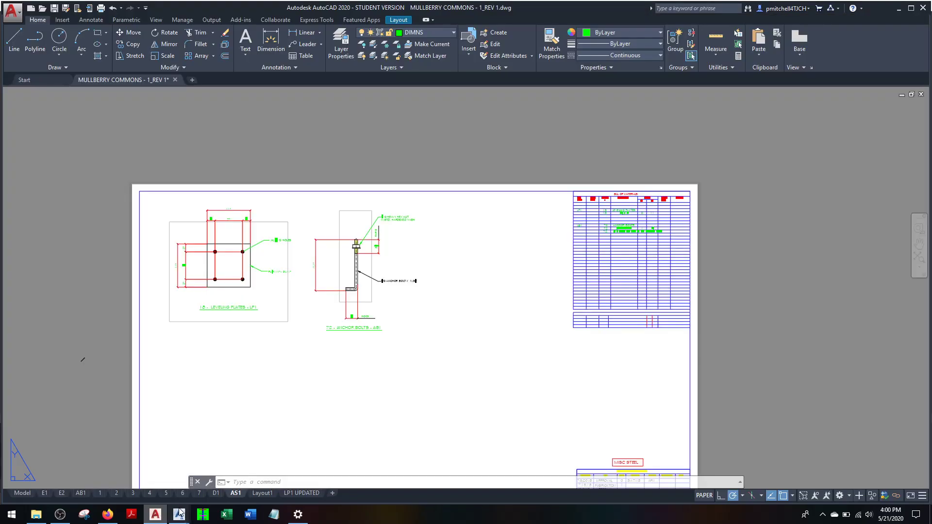
- Switch to the AHU ATHLETIC FIELD UPGRADES model in Advance Steel and view the whole steel structure from its front side
mouse_move(181, 517)
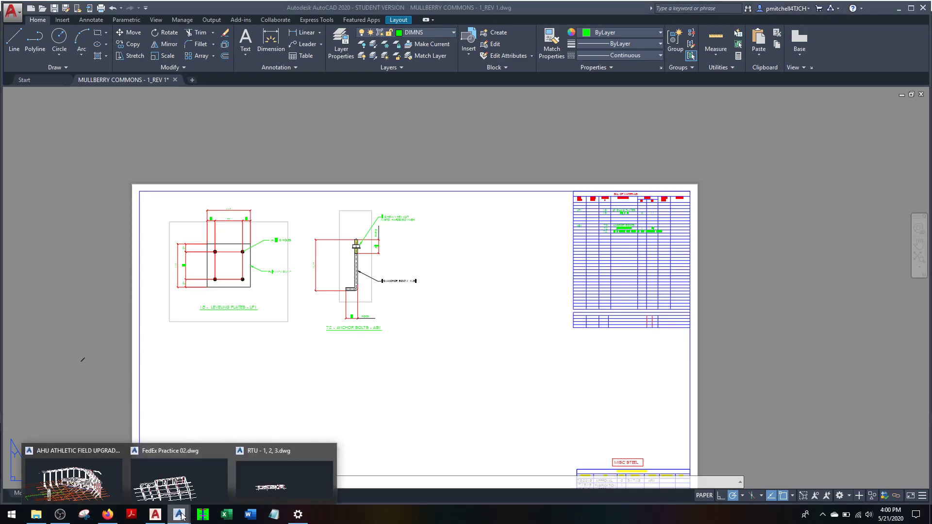
left_click(93, 490)
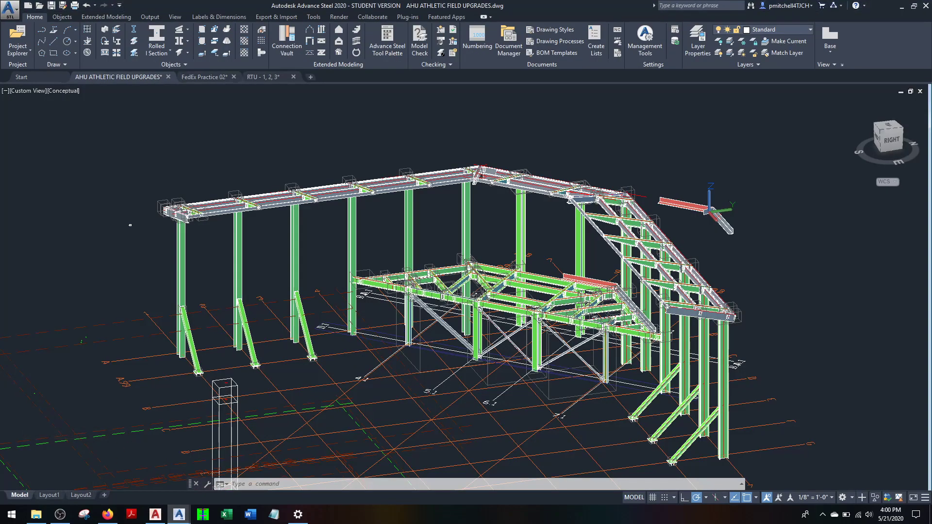
mouse_move(163, 207)
mouse_move(373, 349)
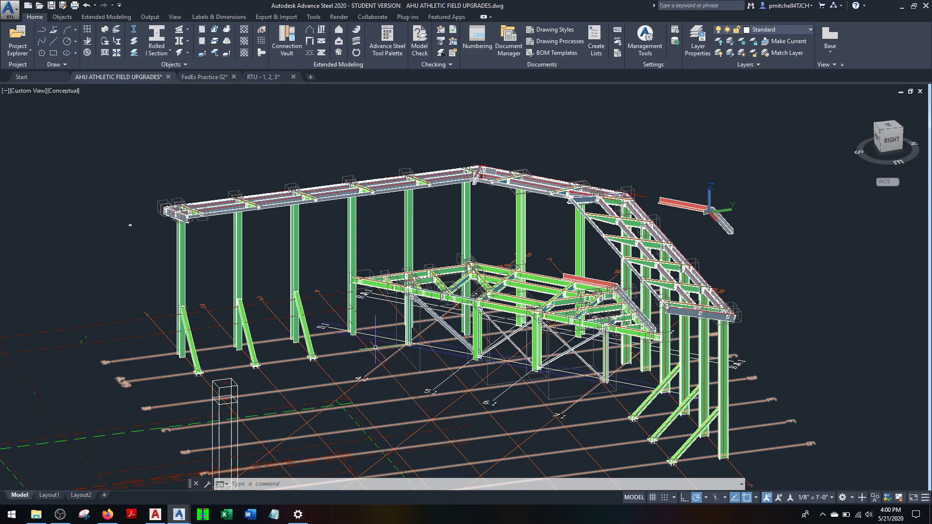
middle_click_drag(353, 348, 439, 347, "shift")
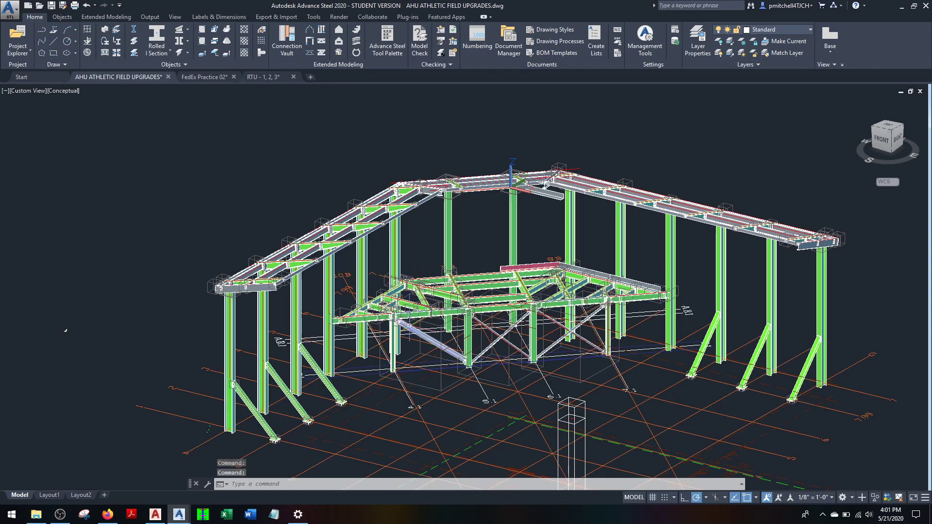
- Examine the bolted connections of the tapered beams along the structure's upper canopy
scroll(389, 245, "up", 3)
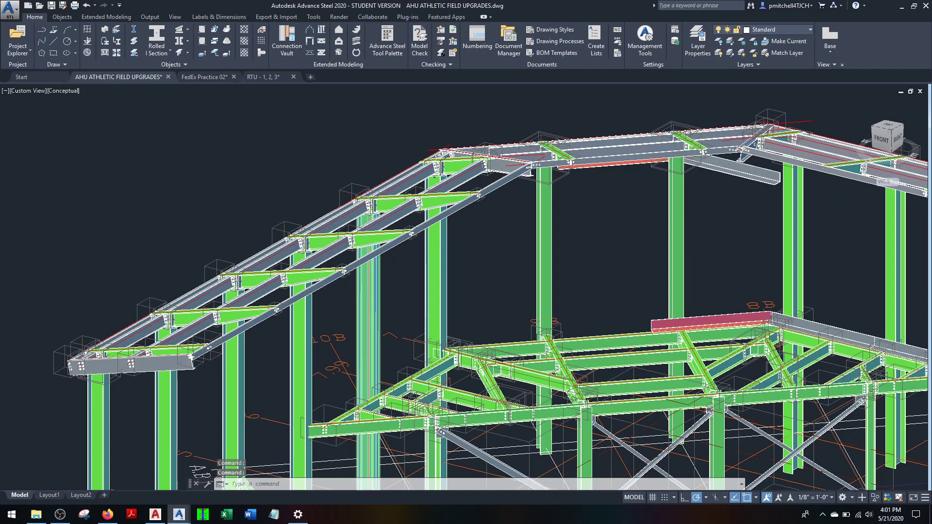
scroll(354, 292, "up", 3)
middle_click_drag(326, 324, 361, 322, "shift")
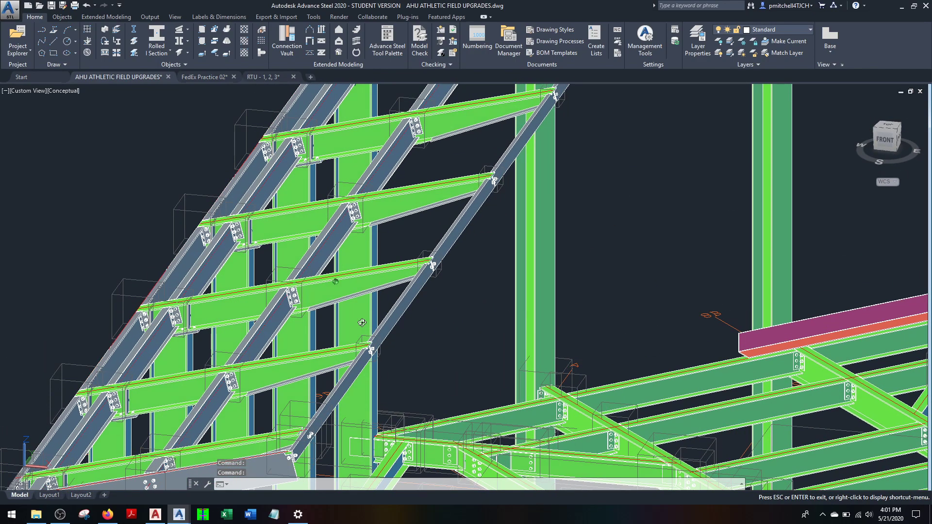
scroll(280, 254, "up", 3)
scroll(281, 254, "up", 2)
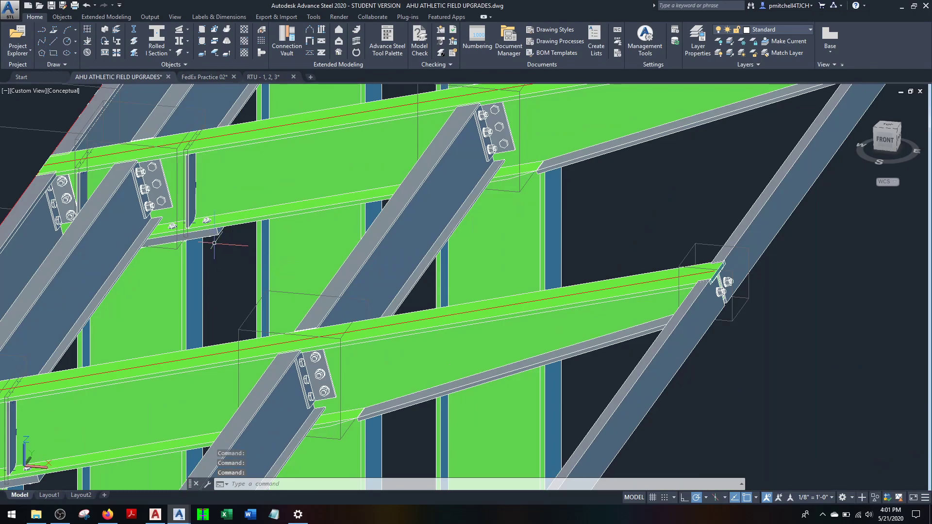
scroll(195, 210, "down", 2)
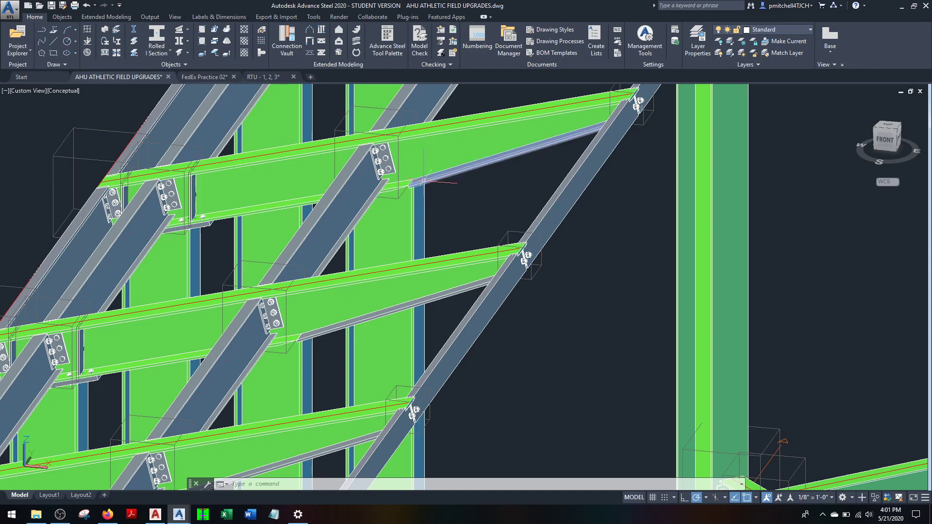
scroll(467, 208, "down", 3)
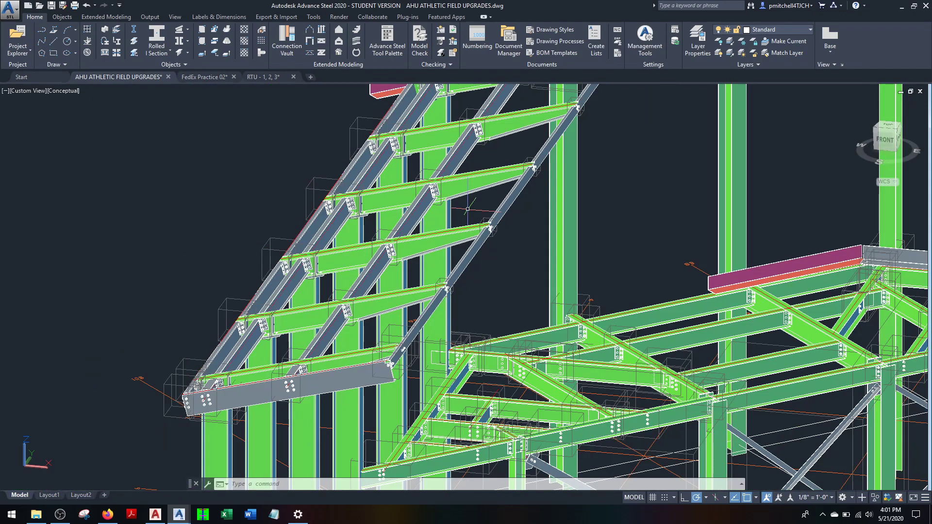
- Examine the lower frame and the corner where its two upright edge members meet near grid 8B
middle_click_drag(563, 227, 787, 387, "shift")
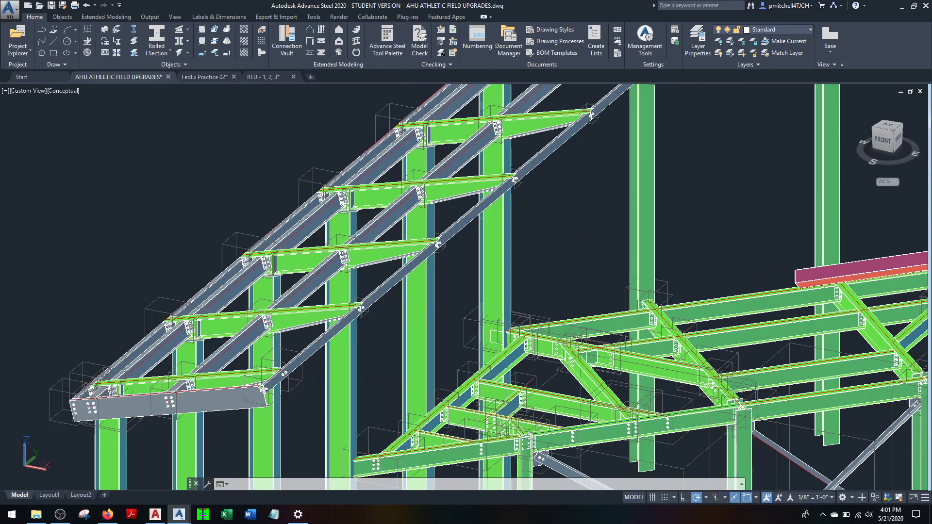
scroll(712, 243, "down", 4)
scroll(782, 247, "up", 10)
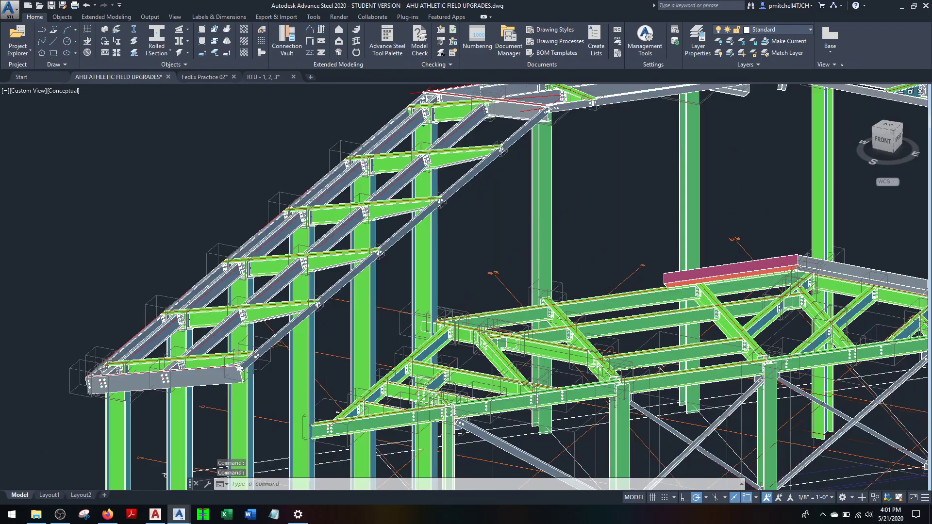
scroll(726, 278, "down", 5)
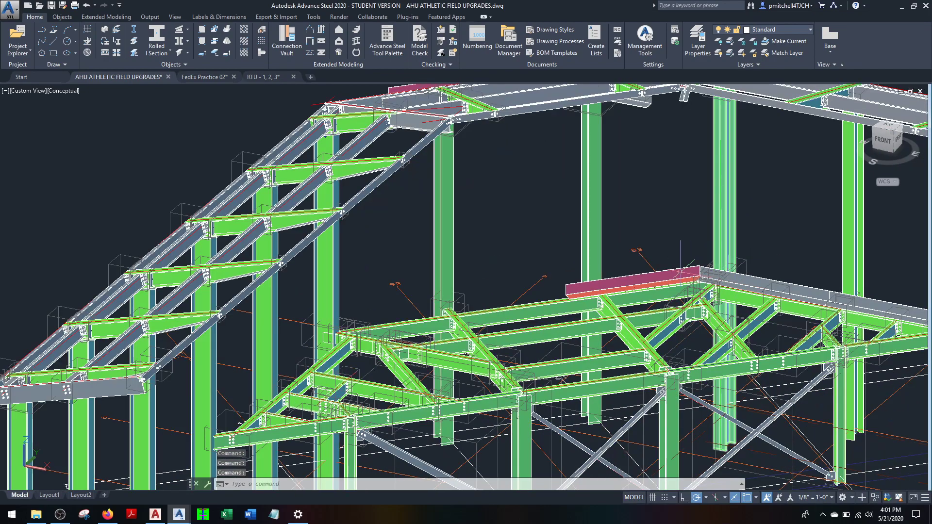
scroll(695, 271, "up", 6)
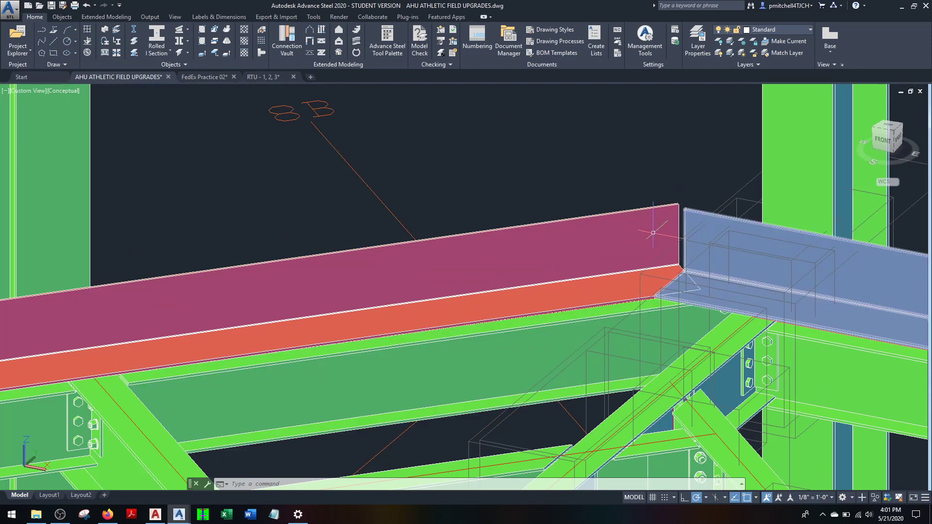
scroll(584, 266, "down", 4)
middle_click_drag(584, 266, 594, 322, "shift")
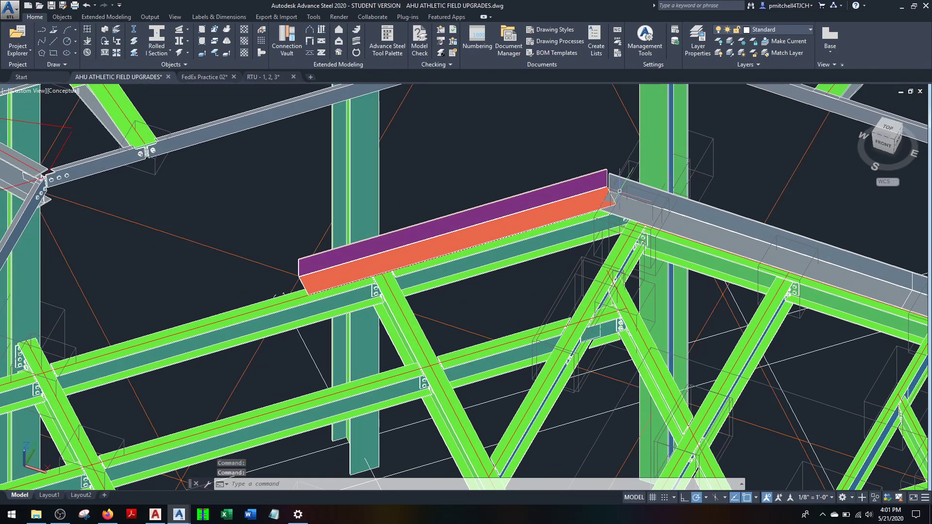
- Inspect the detached pair of angled edge members modelled apart from the main structure
middle_click_drag(491, 152, 539, 382)
scroll(498, 204, "down", 5)
scroll(499, 206, "up", 3)
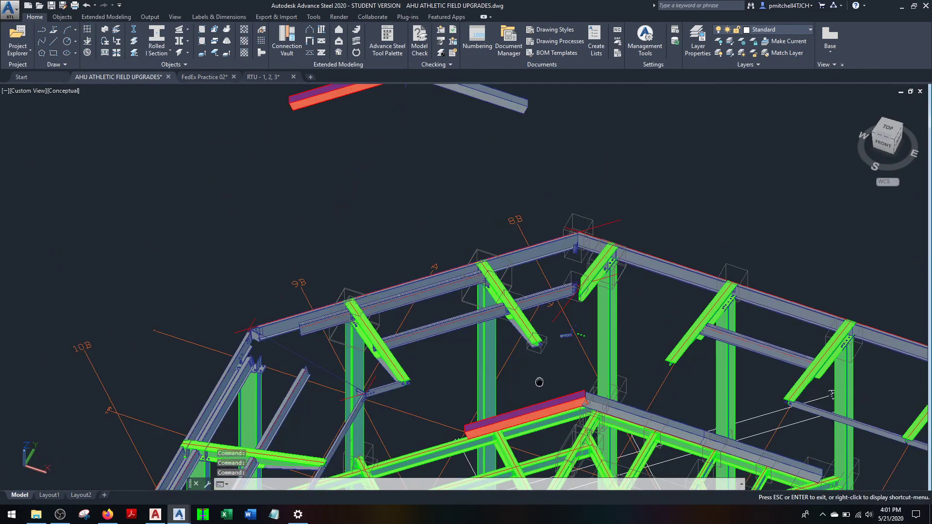
middle_click_drag(415, 110, 456, 246)
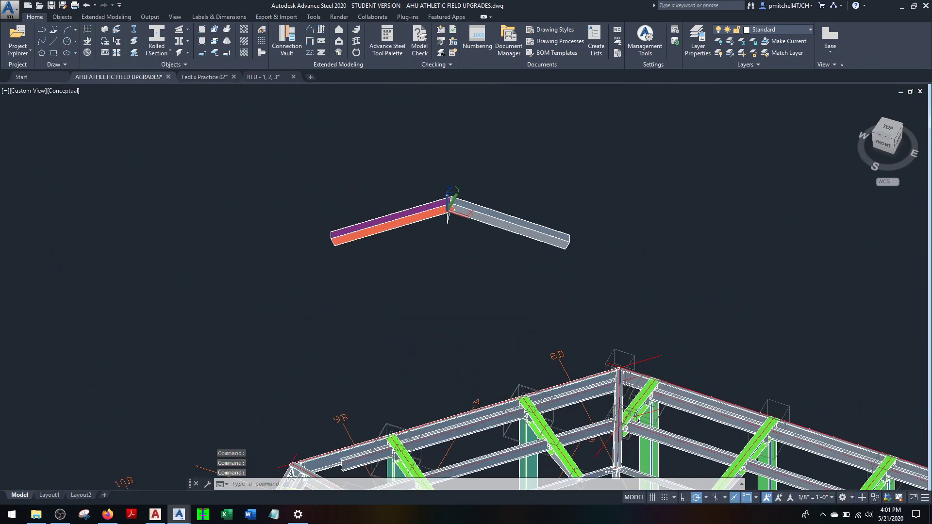
- Examine the mitred corner joint where the two detached edge members meet
scroll(452, 198, "up", 8)
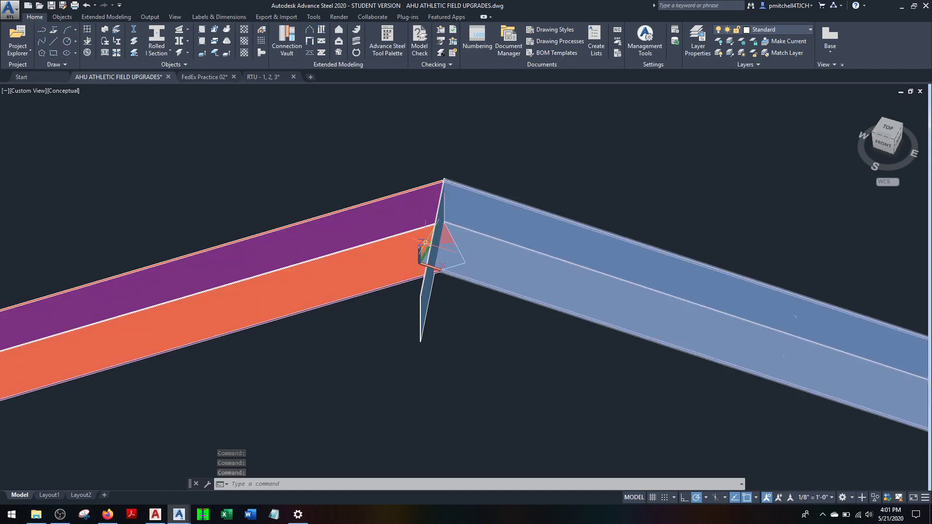
scroll(459, 279, "down", 2)
scroll(458, 282, "down", 5)
- View the lower cross-braced frame from the front right of the structure and bring up the Extended Modeling tools
middle_click_drag(489, 327, 406, 202)
middle_click_drag(520, 322, 413, 246, "shift")
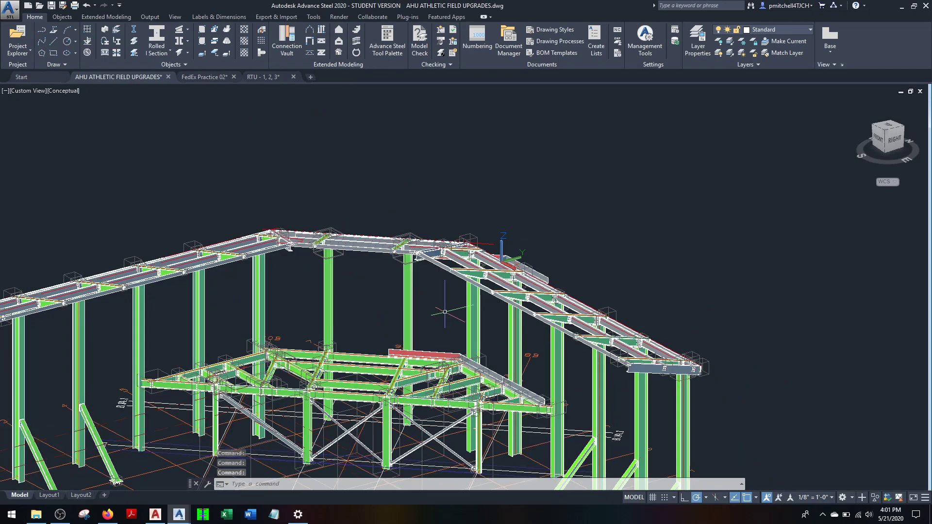
middle_click_drag(445, 312, 435, 262)
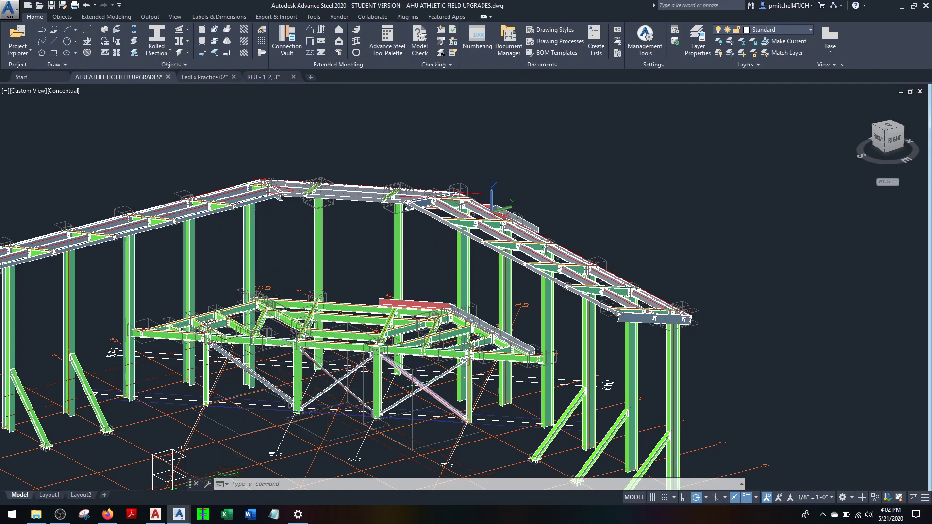
scroll(415, 385, "up", 3)
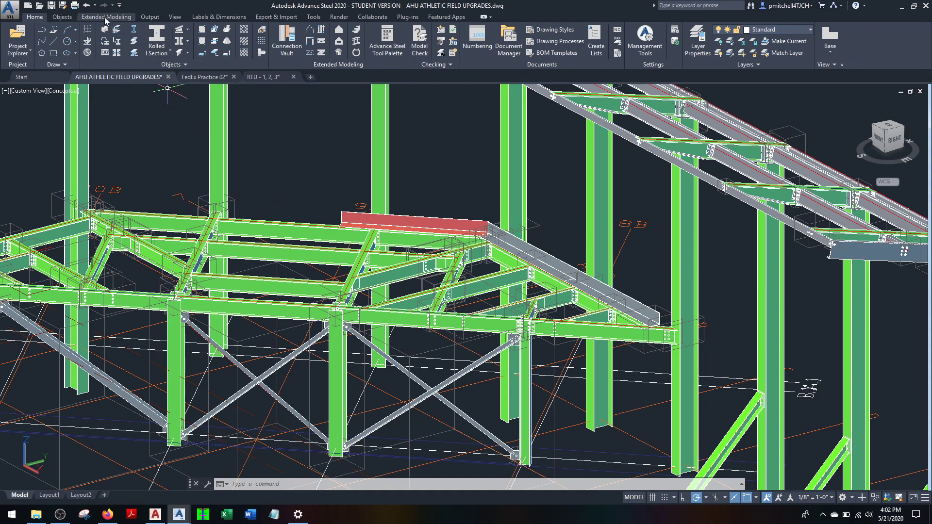
left_click(122, 18)
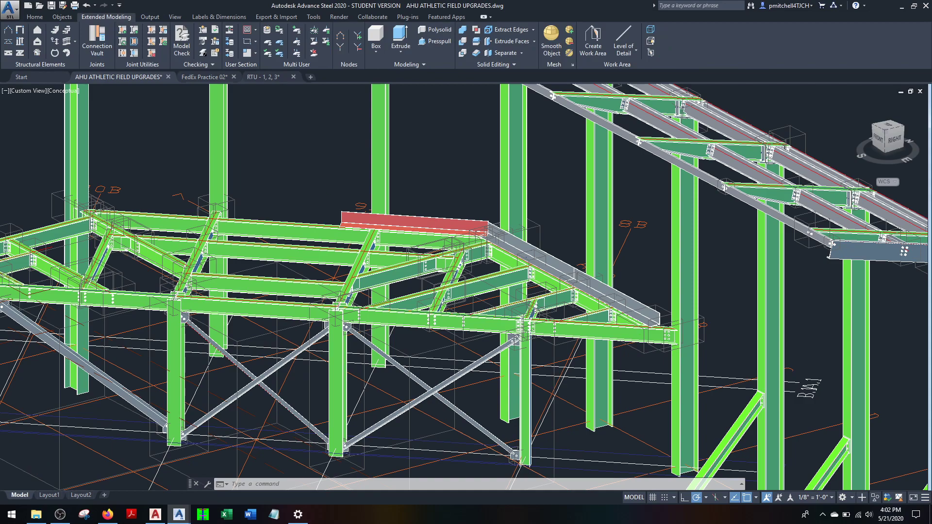
- Examine the bolted plate connections between the skewed beams of the lower frame, including the bent plates
scroll(401, 203, "down", 2)
middle_click_drag(433, 199, 534, 223, "shift")
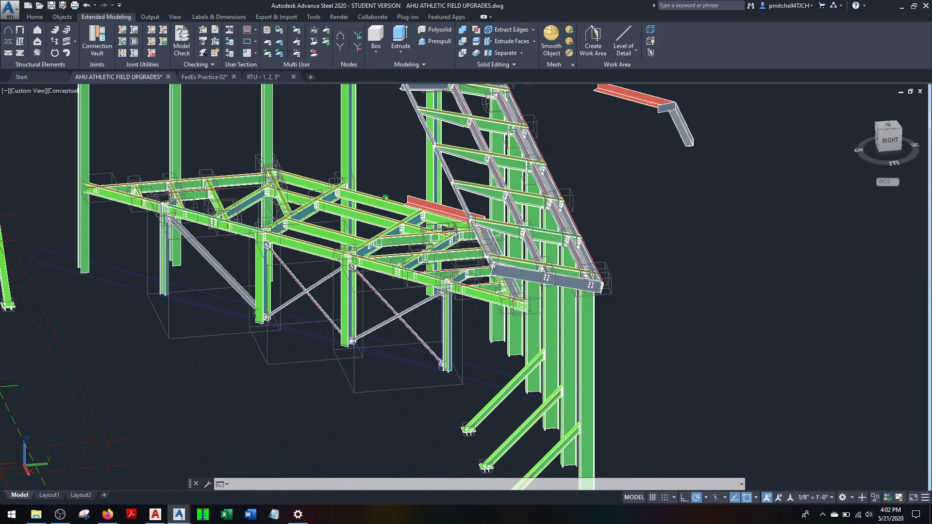
scroll(543, 189, "up", 6)
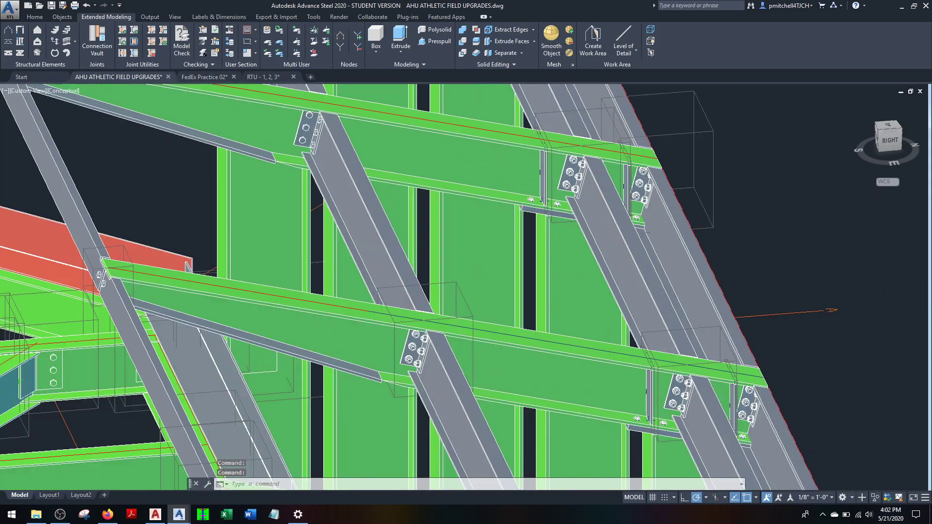
middle_click_drag(543, 189, 408, 445, "shift")
scroll(302, 285, "up", 5)
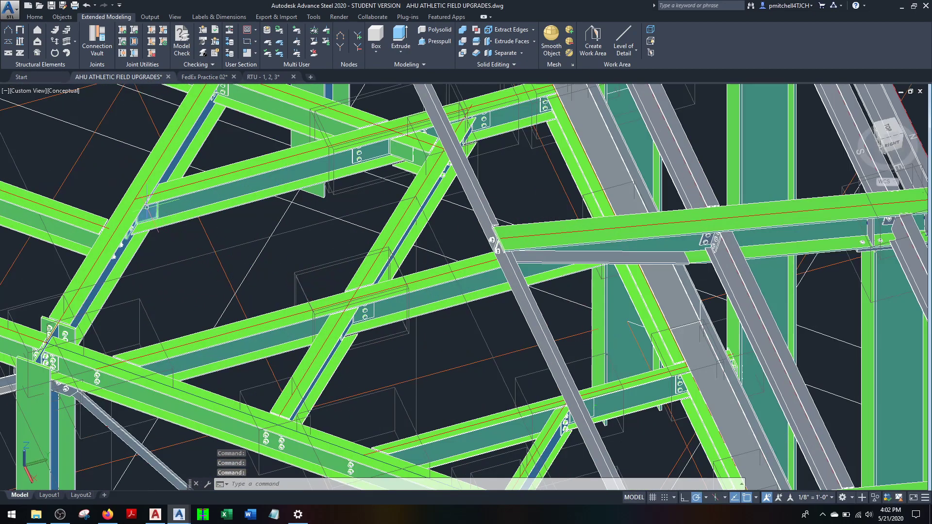
scroll(146, 207, "up", 4)
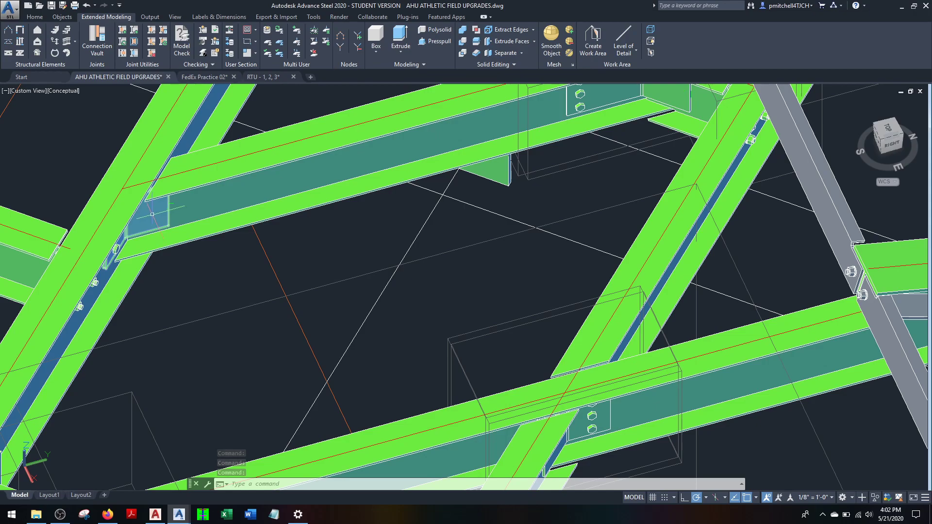
middle_click_drag(570, 216, 444, 267)
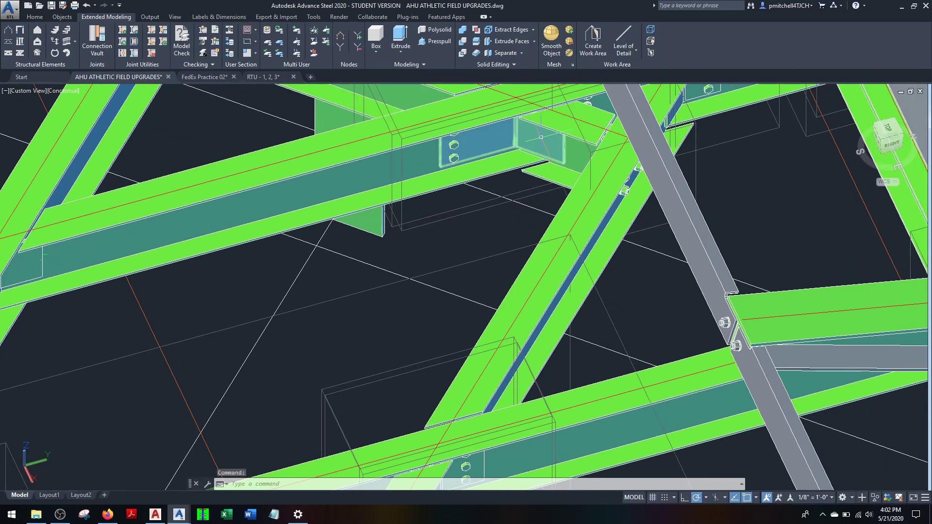
scroll(479, 245, "down", 3)
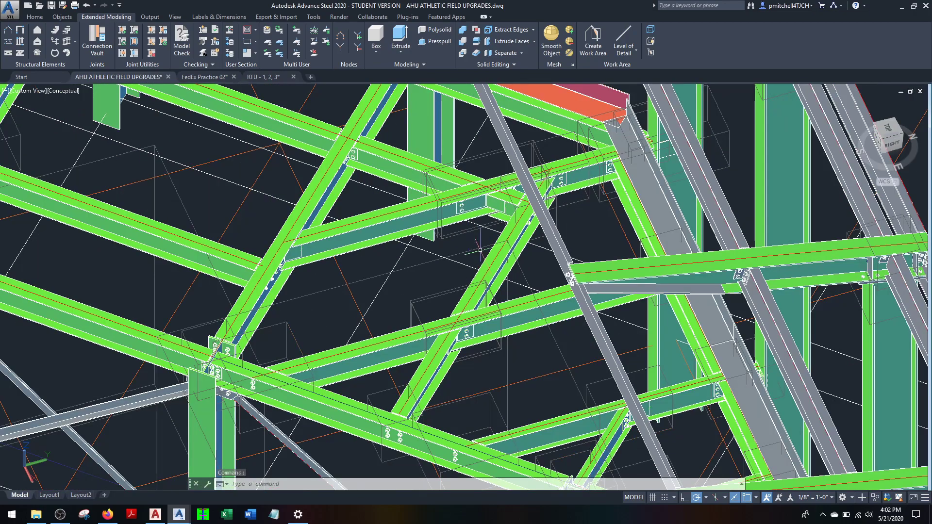
middle_click_drag(494, 258, 448, 208)
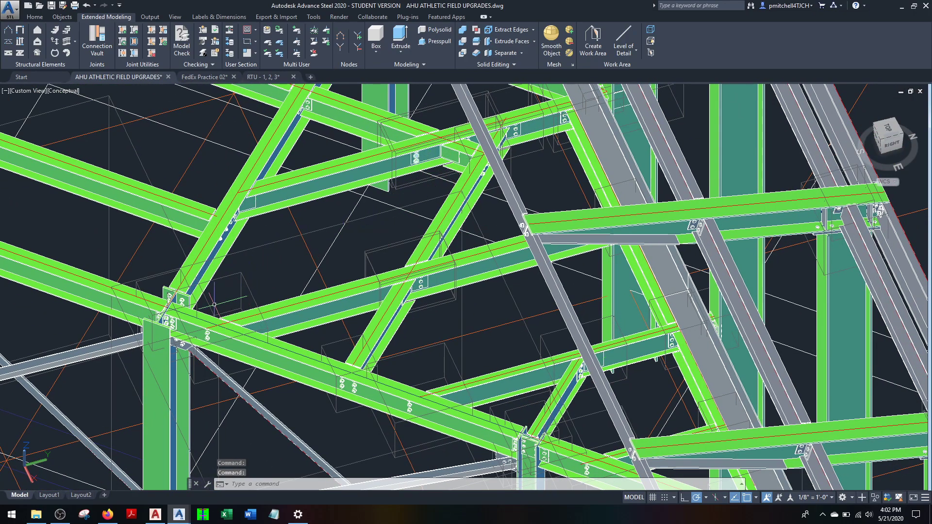
- Examine the bolted beam-to-column connection at the outer edge of the lower frame
scroll(631, 461, "up", 5)
middle_click_drag(177, 321, 295, 224, "shift")
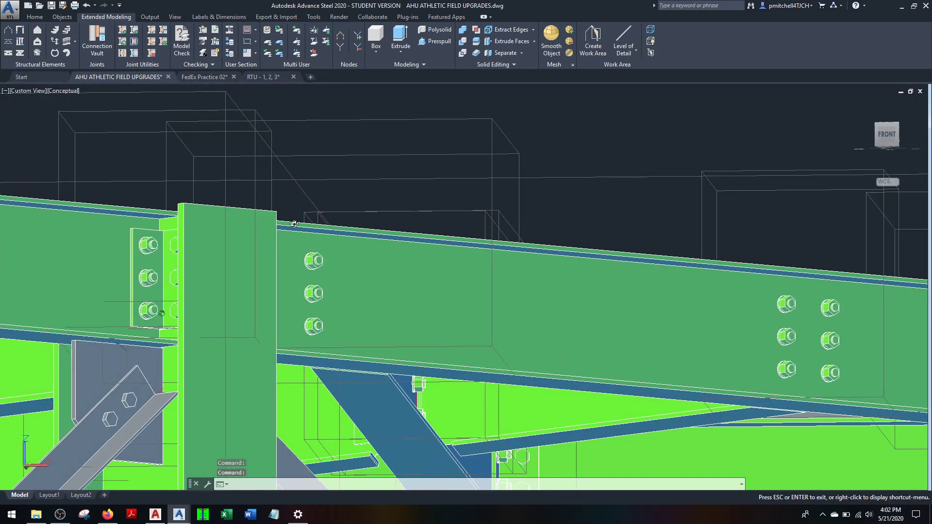
scroll(295, 223, "down", 6)
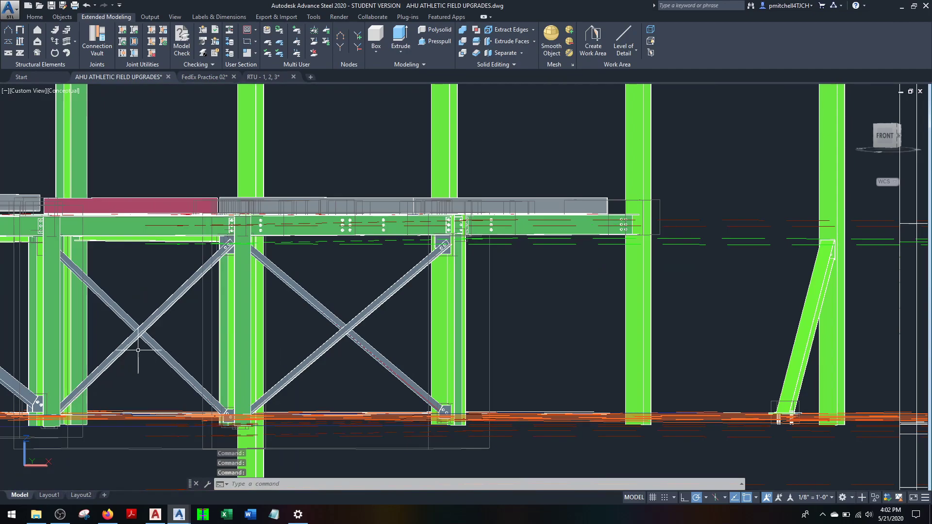
- Inspect the cross bracing between the lower frame's columns in the front elevation and in perspective
middle_click_drag(138, 350, 294, 383)
scroll(300, 374, "down", 2)
middle_click_drag(300, 293, 302, 322, "shift")
scroll(265, 349, "up", 5)
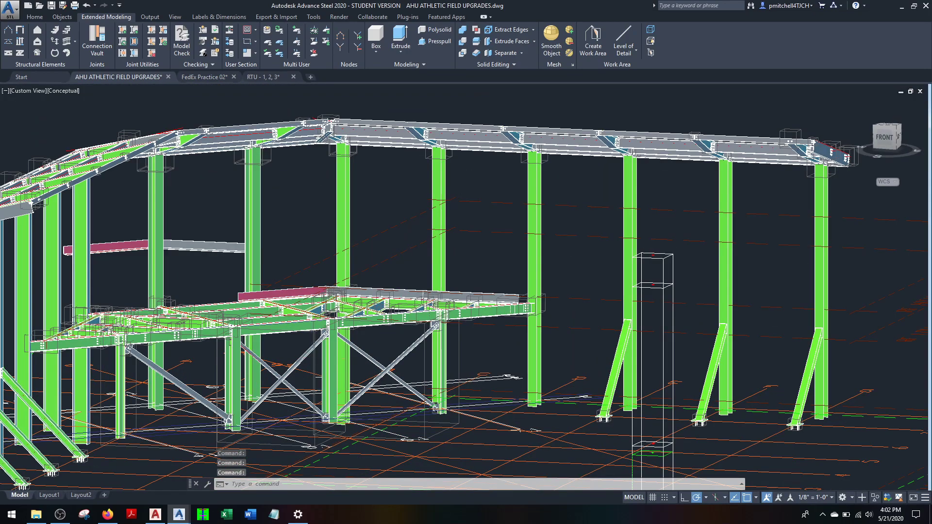
scroll(266, 350, "up", 1)
middle_click_drag(265, 350, 145, 333, "shift")
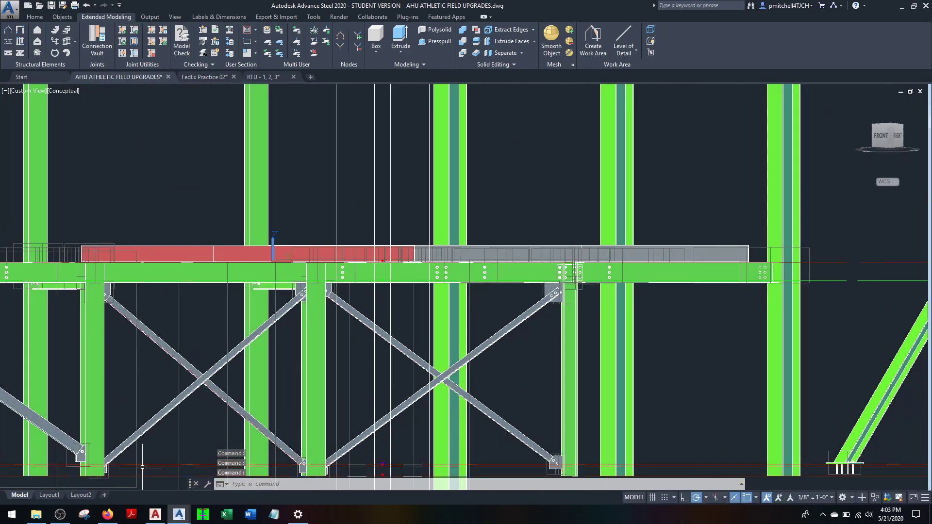
scroll(222, 388, "down", 5)
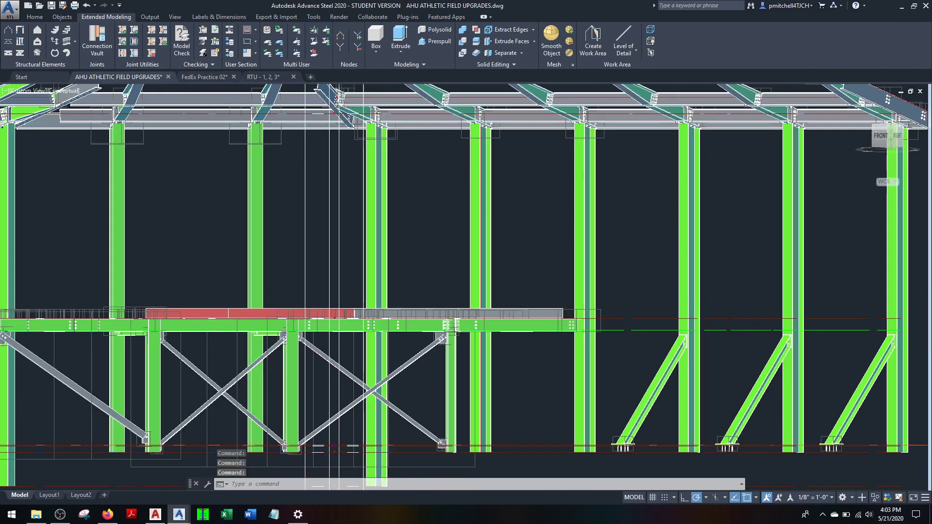
middle_click_drag(222, 391, 257, 386, "shift")
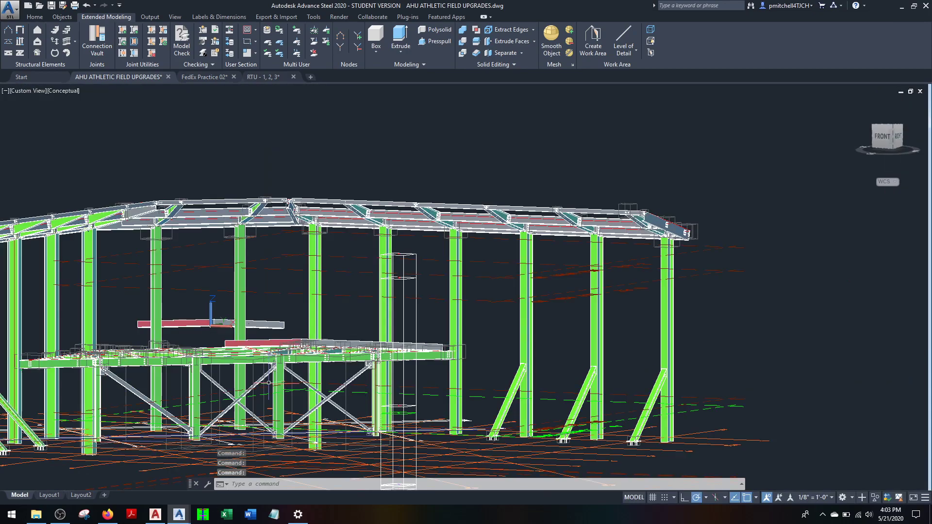
- Examine the bolted end-plate connection where a diagonal kicker brace meets its tall column
scroll(268, 383, "up", 5)
scroll(297, 387, "down", 8)
middle_click_drag(320, 394, 290, 402, "shift")
scroll(573, 386, "up", 10)
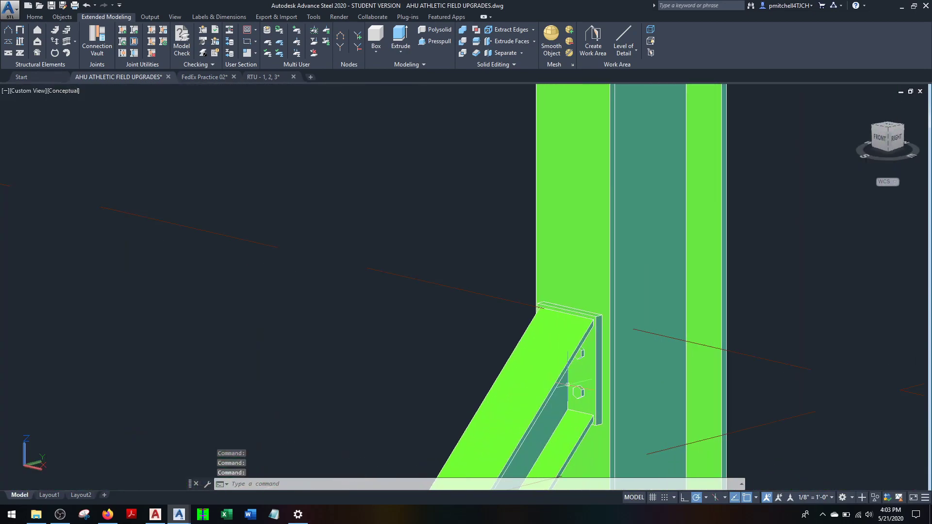
middle_click_drag(566, 388, 584, 310)
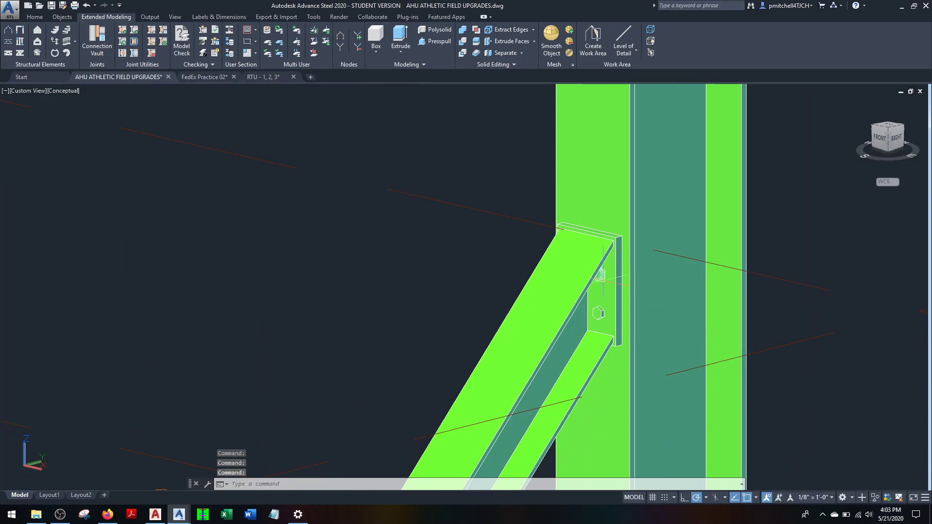
scroll(601, 274, "down", 10)
middle_click_drag(601, 275, 564, 329)
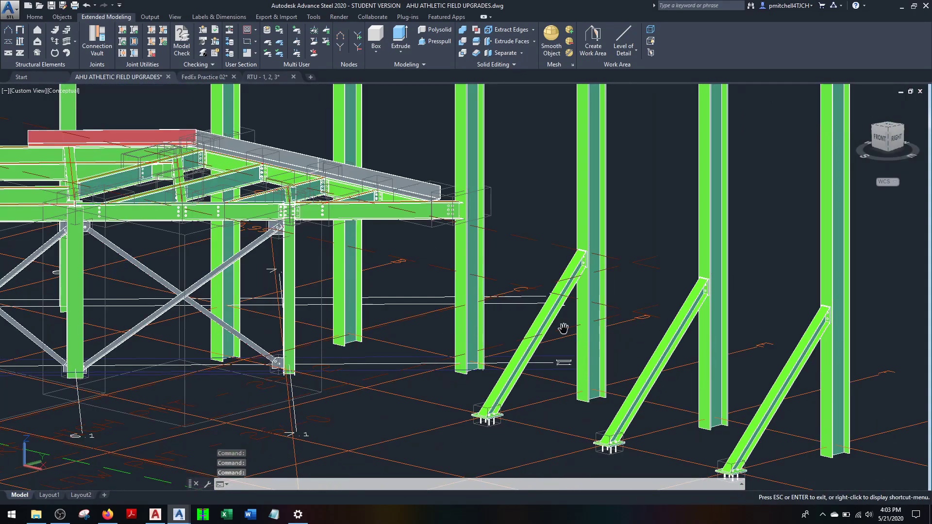
scroll(369, 304, "down", 5)
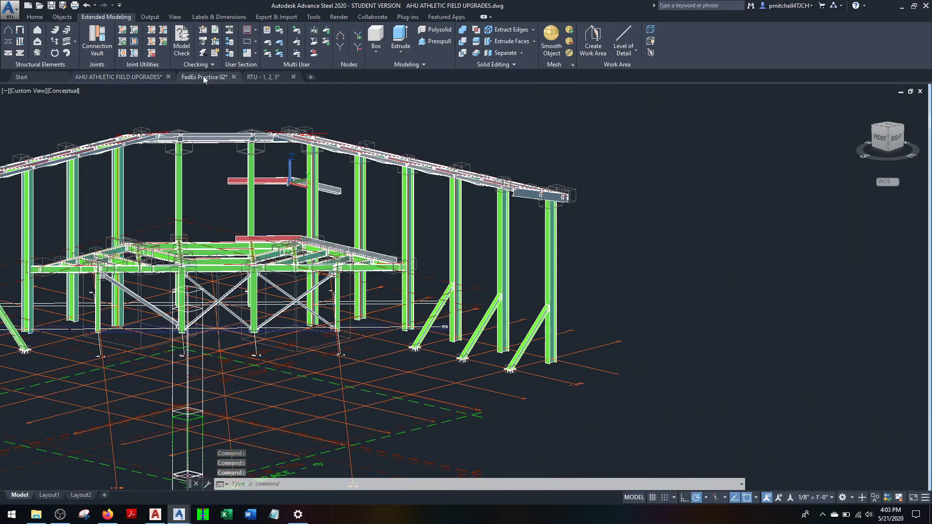
- Switch to the FedEx Practice 02 model and examine the bolted connections of the short posts to the upper beam
middle_click_drag(287, 342, 406, 251)
middle_click_drag(508, 237, 573, 228, "shift")
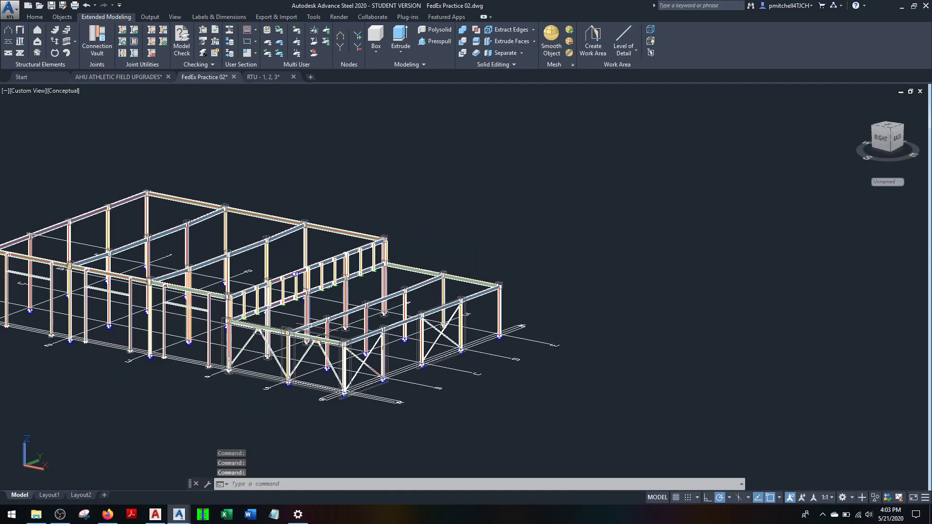
scroll(267, 285, "up", 8)
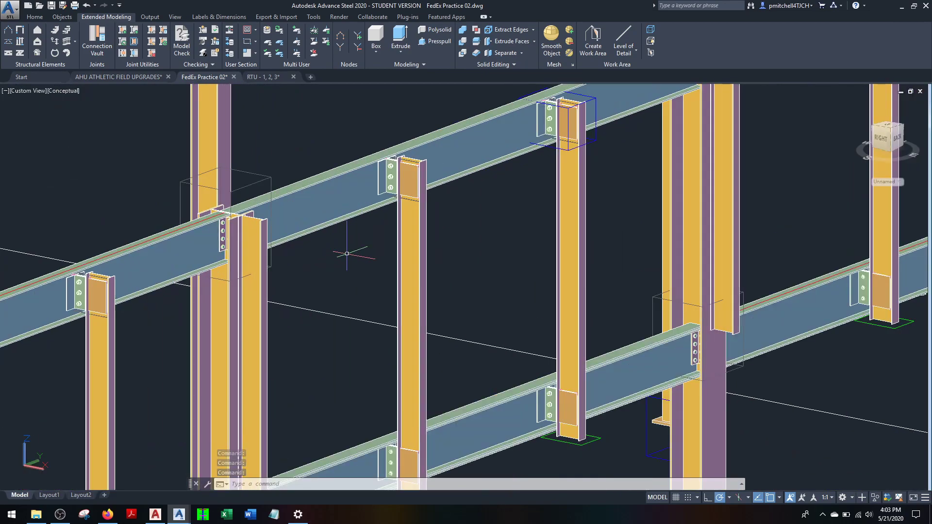
middle_click_drag(348, 255, 284, 303)
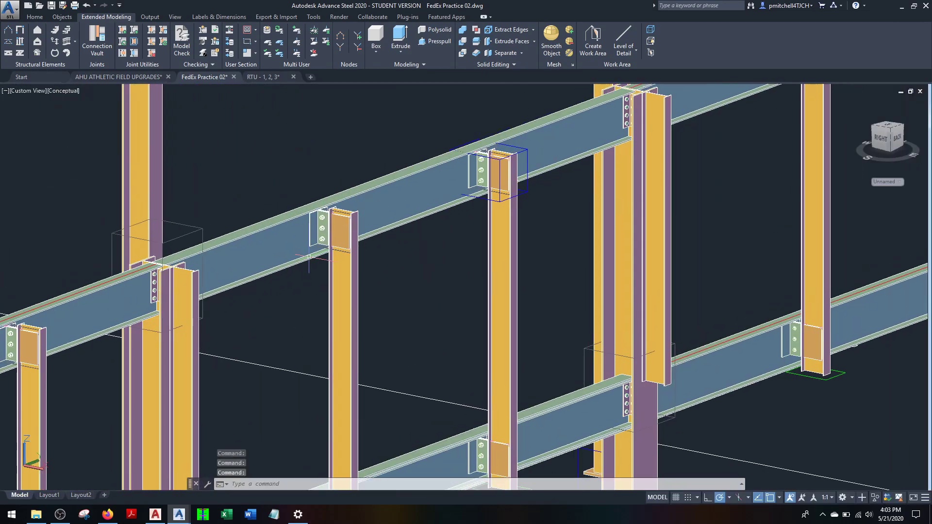
scroll(362, 207, "up", 6)
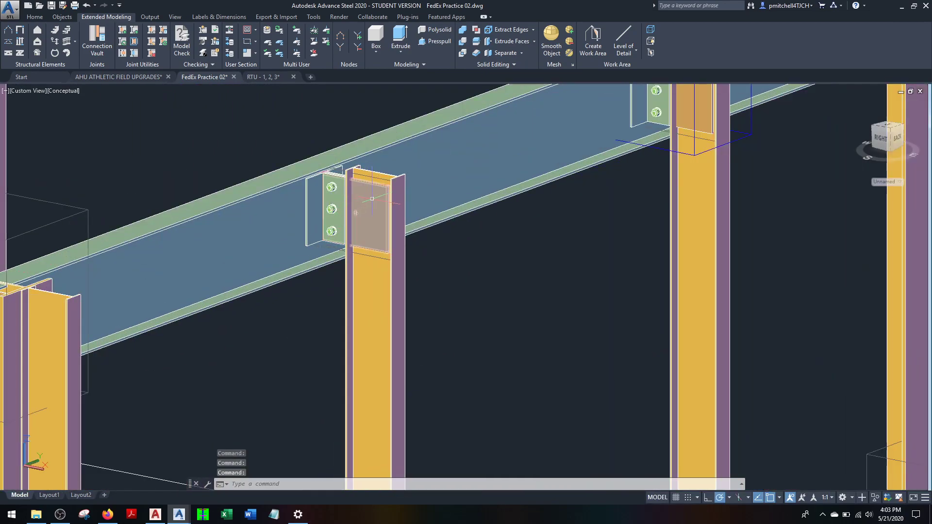
- Examine the bolted connections at the bottom of the short posts along the lower beam
scroll(365, 282, "down", 5)
middle_click_drag(400, 305, 439, 222)
scroll(409, 401, "up", 5)
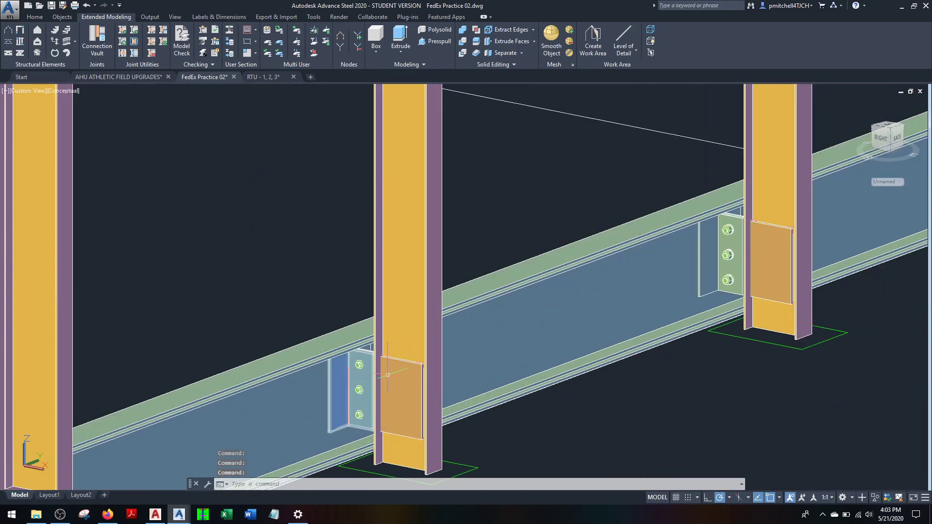
scroll(407, 369, "down", 6)
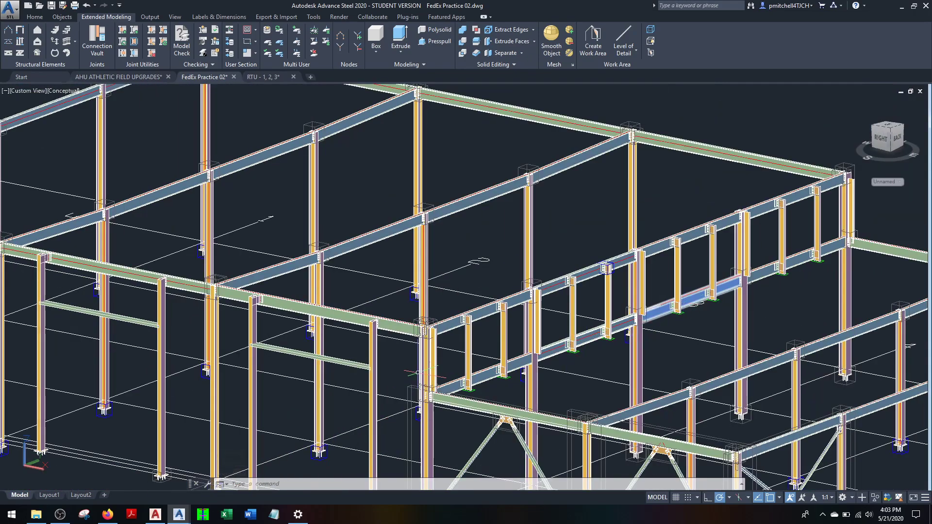
- Examine how the door-opening posts connect to the side wall's edge beam
middle_click_drag(378, 370, 429, 356)
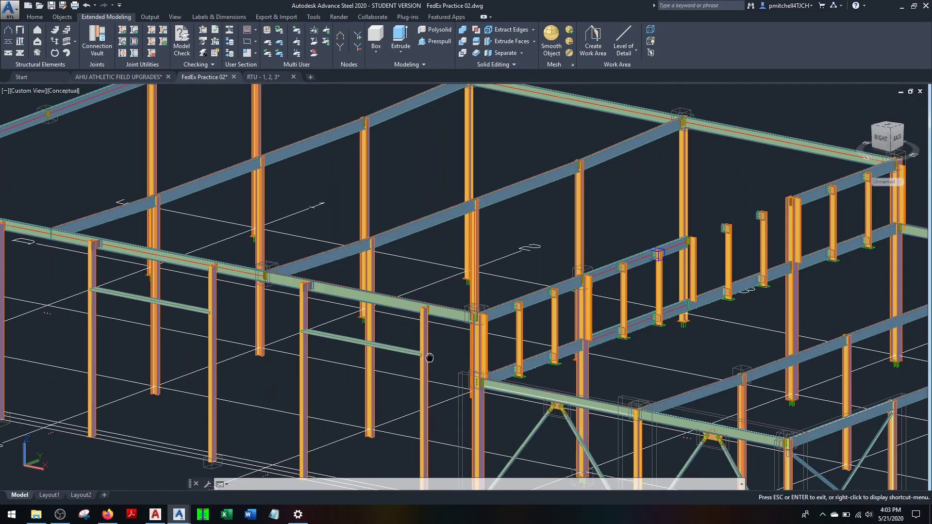
scroll(306, 287, "up", 7)
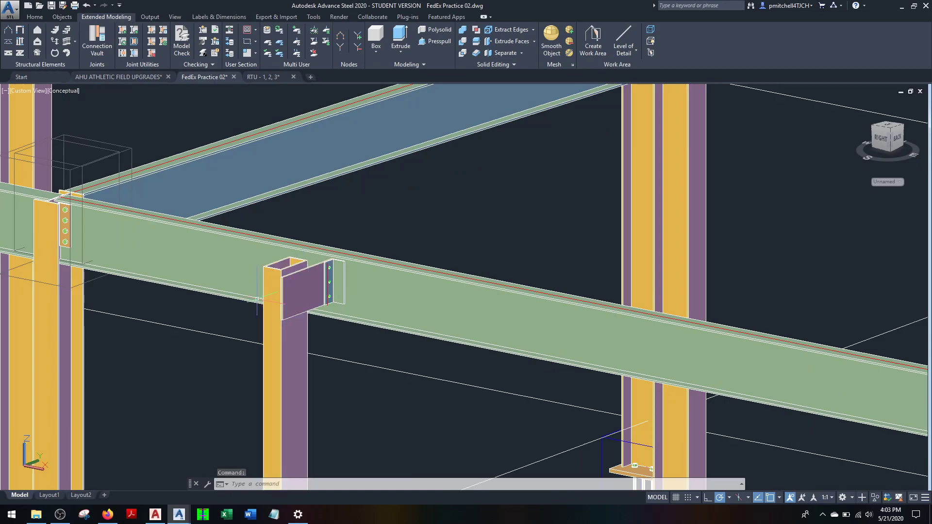
scroll(297, 286, "down", 8)
scroll(297, 287, "down", 5)
middle_click_drag(272, 274, 306, 309)
scroll(307, 309, "up", 2)
key("Escape")
scroll(344, 299, "up", 4)
scroll(344, 299, "down", 5)
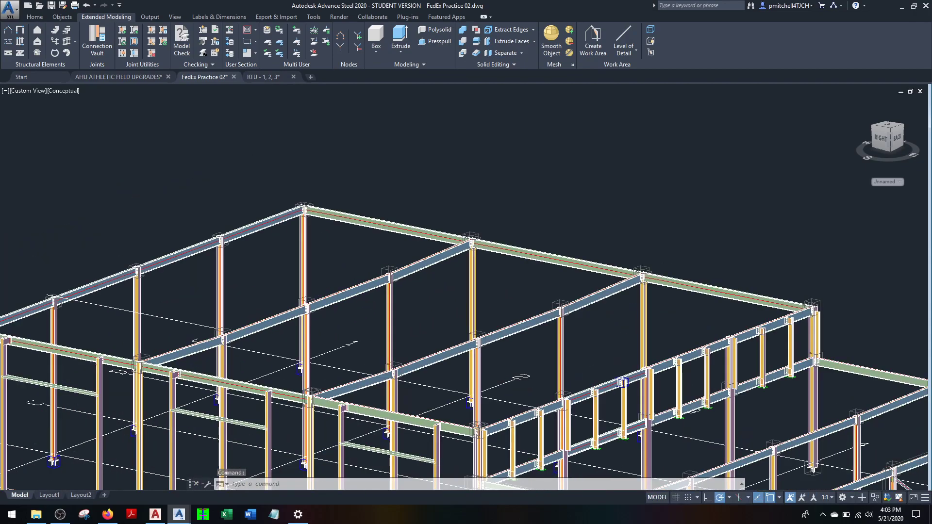
- View the whole building frame from above, turning it to show its back side
middle_click_drag(369, 329, 373, 379, "shift")
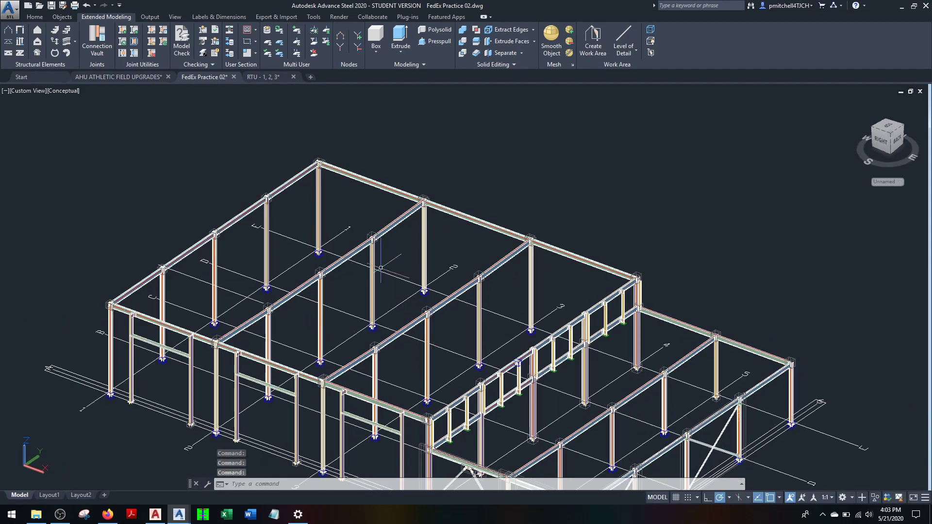
middle_click_drag(297, 200, 144, 131, "shift")
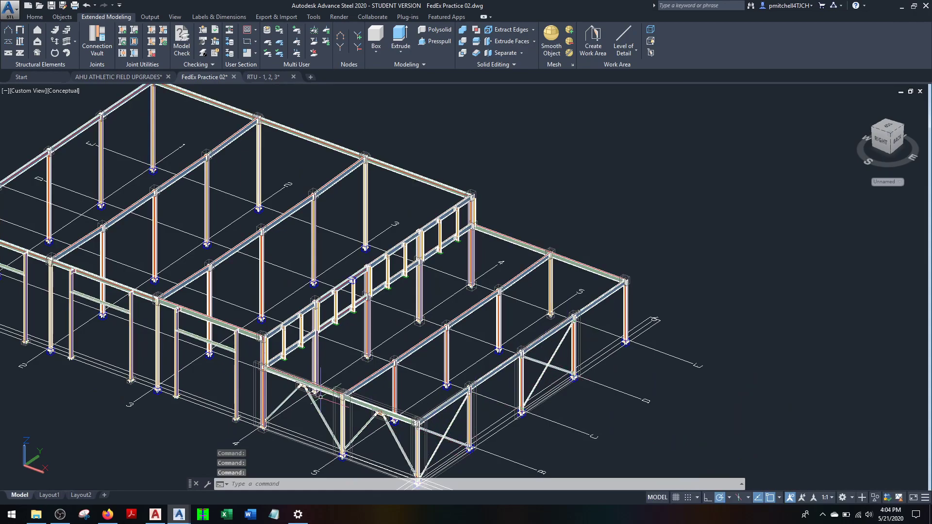
middle_click_drag(493, 410, 455, 391, "shift")
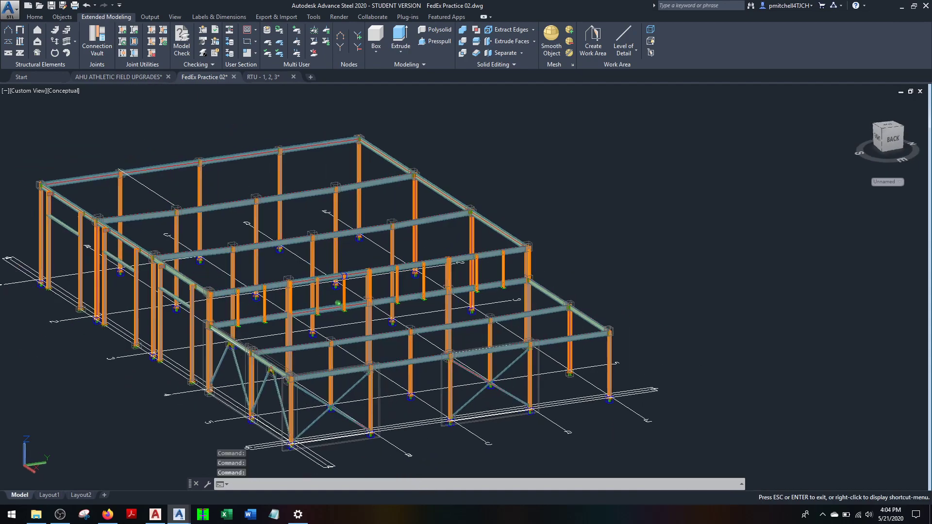
- Select the cross-bracing connection in the back wall's braced bay between grids C and D
left_click(495, 415)
left_click(496, 418)
key("Escape")
left_click(509, 416)
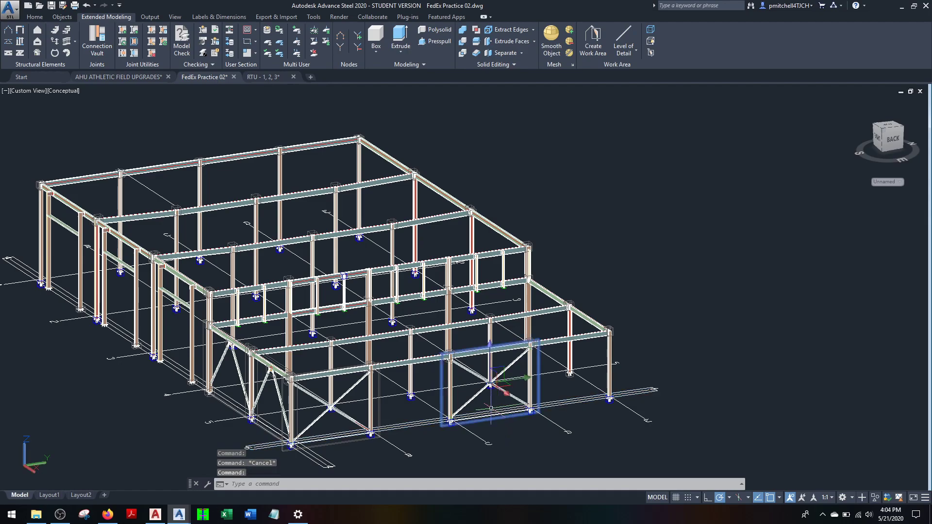
- Open the properties of the selected cross-bracing and review its type, section and positioning settings
scroll(479, 388, "up", 5)
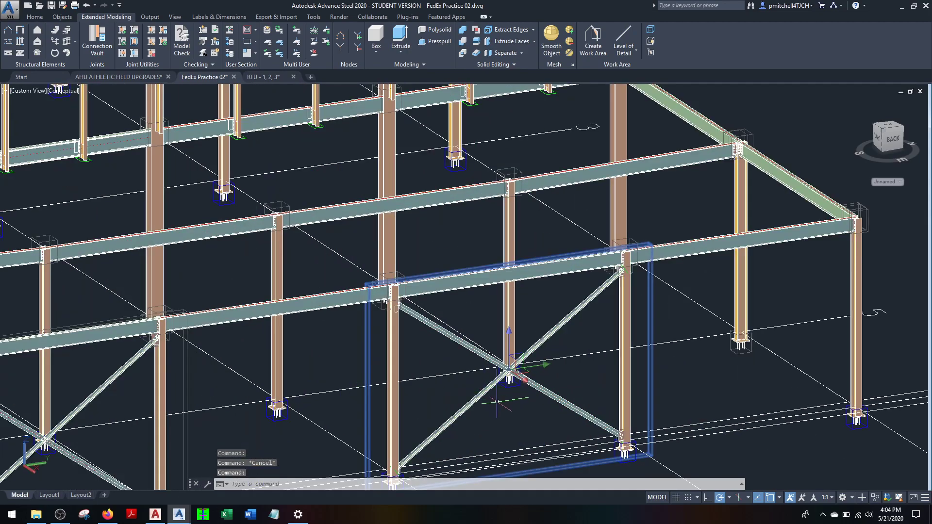
left_click(569, 465)
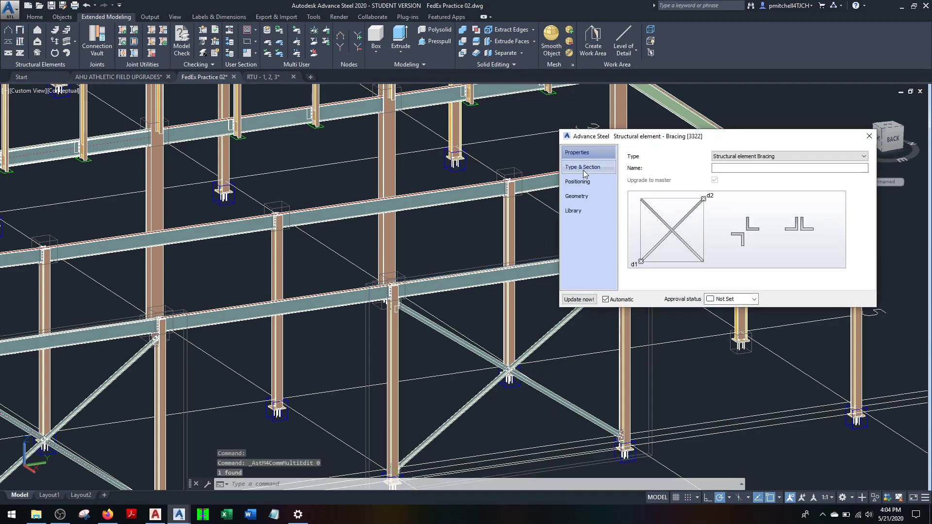
left_click(581, 167)
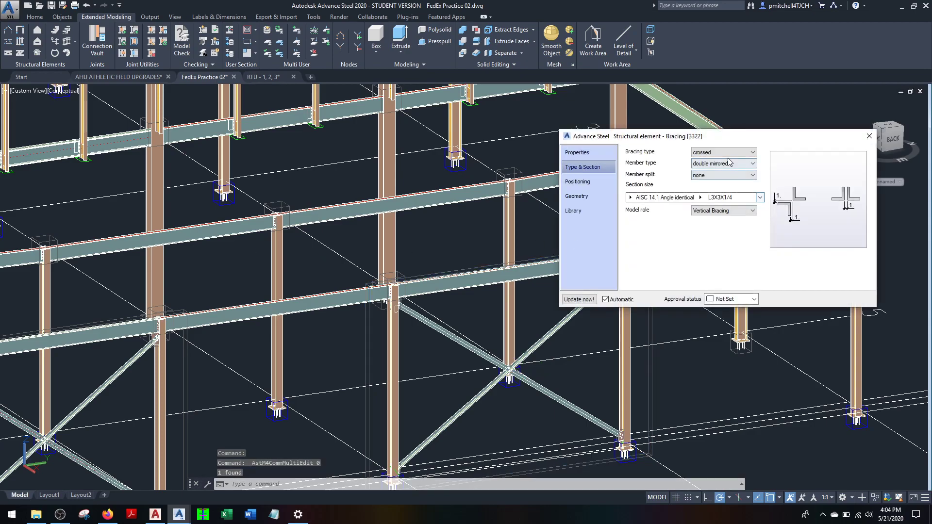
left_click(581, 182)
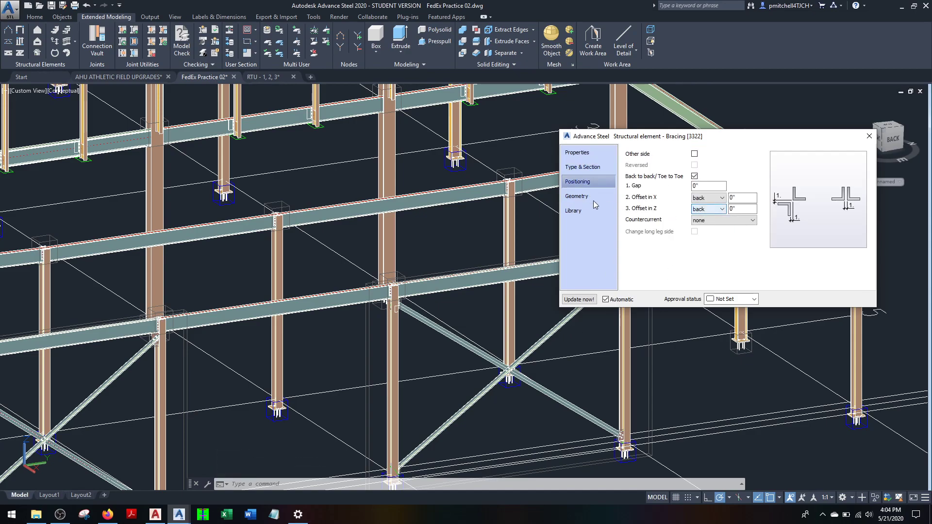
- Set the bracing's number of fields to 2 in its geometry settings and check the layout in the back wall
left_click(578, 197)
left_click(723, 187)
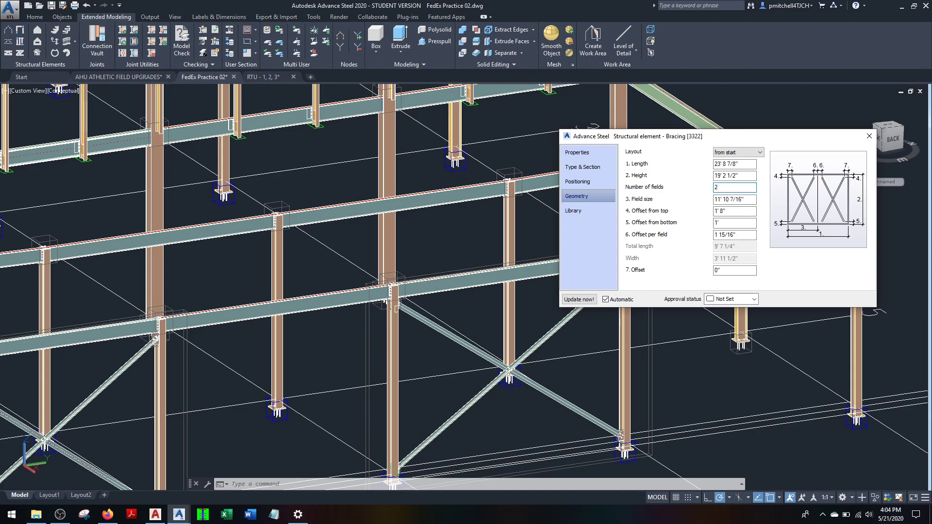
key("Tab")
key("Tab")
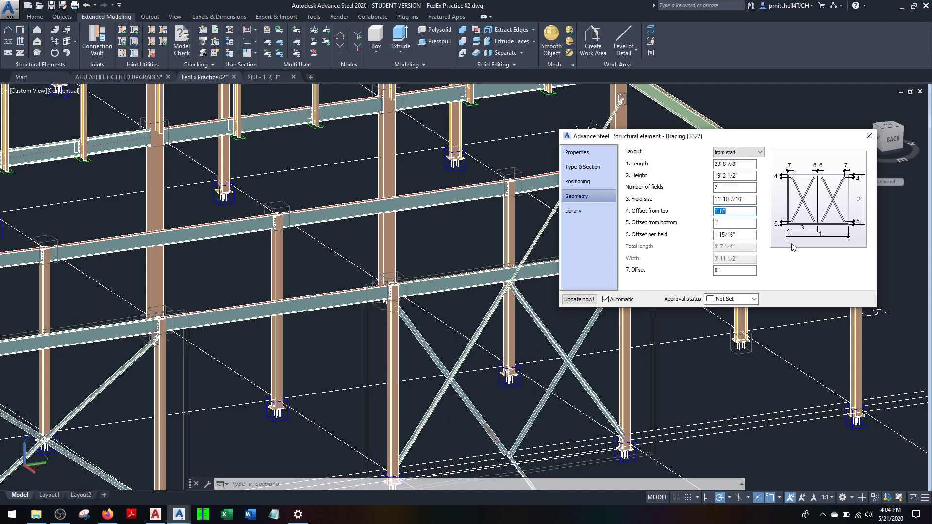
scroll(587, 342, "down", 8)
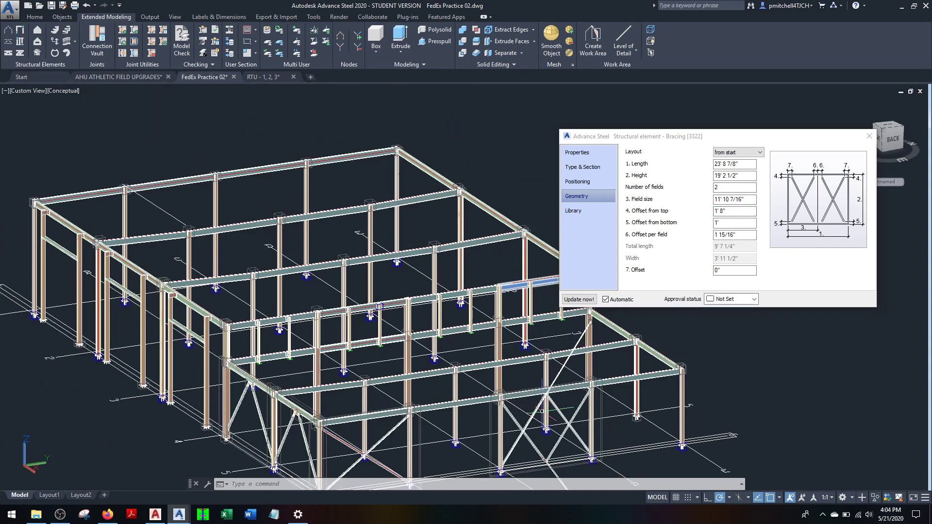
middle_click_drag(542, 412, 528, 373)
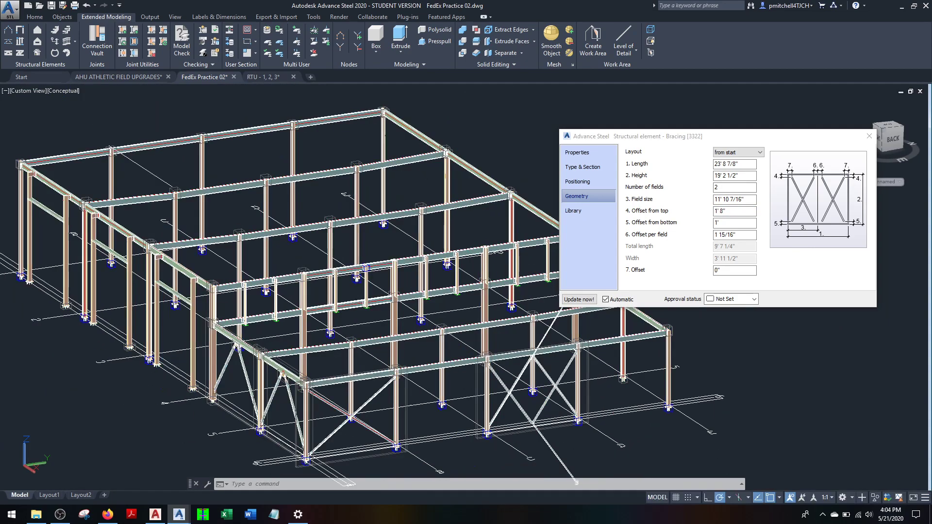
scroll(532, 373, "up", 5)
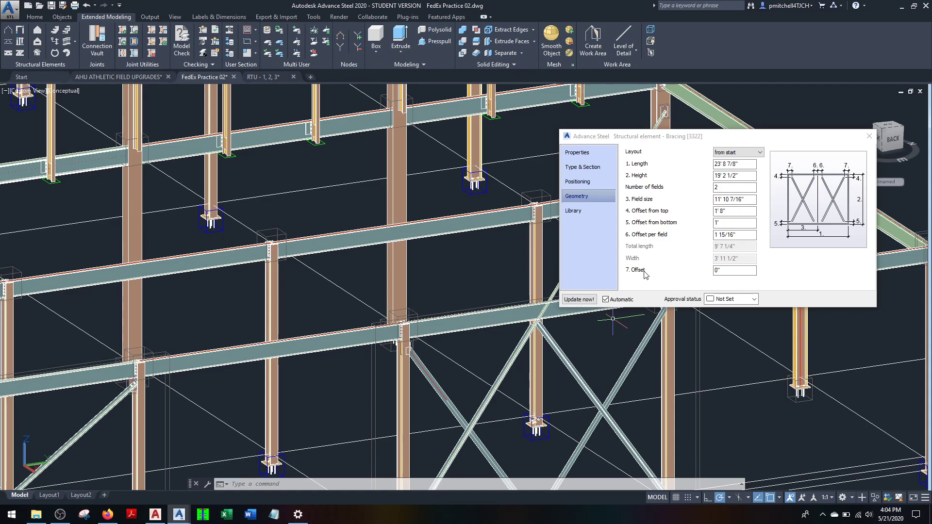
- Set the bracing's number of fields back to 1
left_click(715, 187)
type("1")
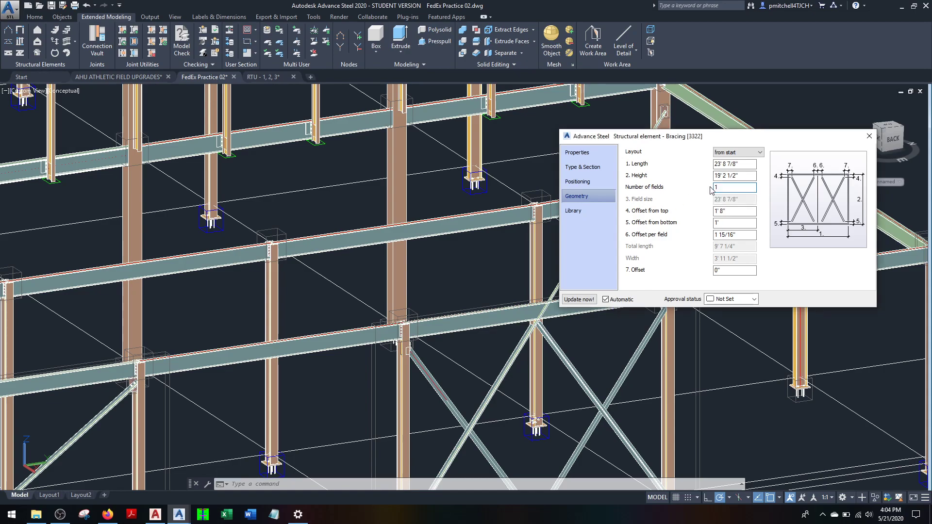
left_click(593, 298)
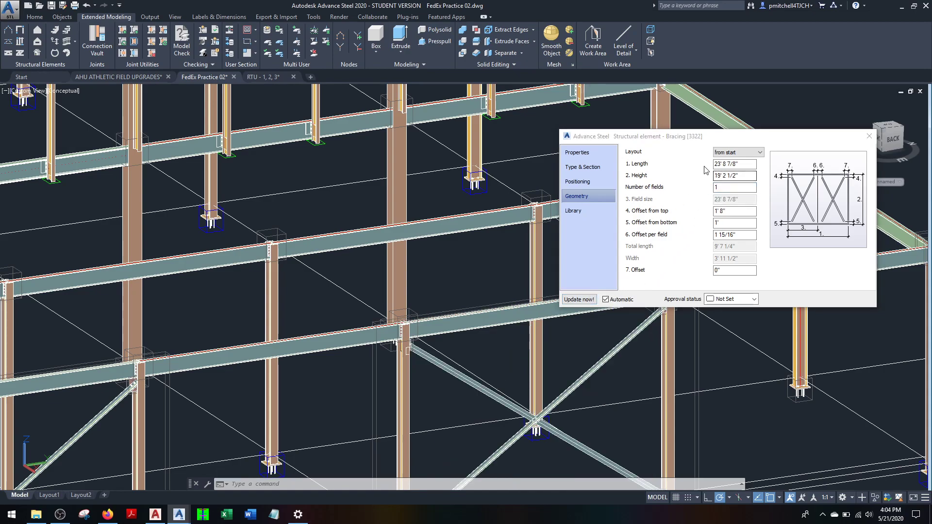
- Try the inserted bracing type on the back wall bracing, and set its bracing type to single
left_click(584, 182)
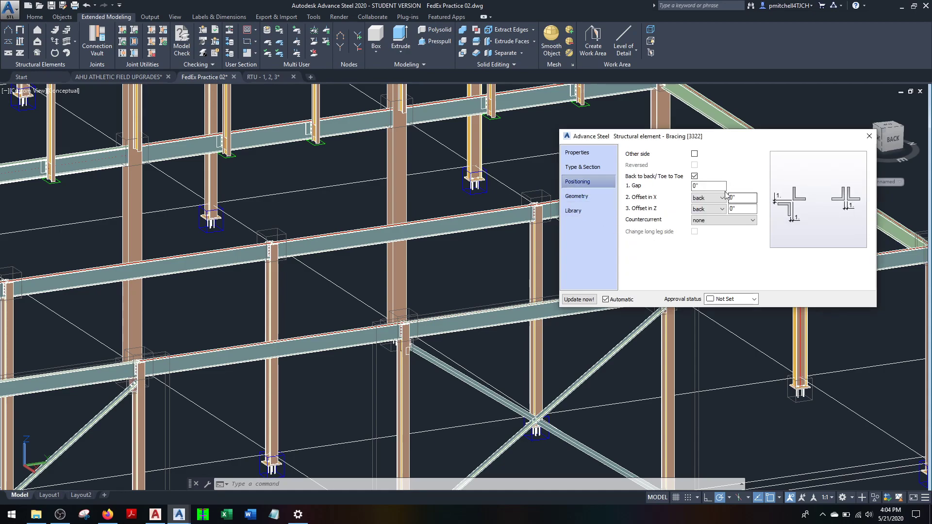
left_click(591, 167)
left_click(782, 156)
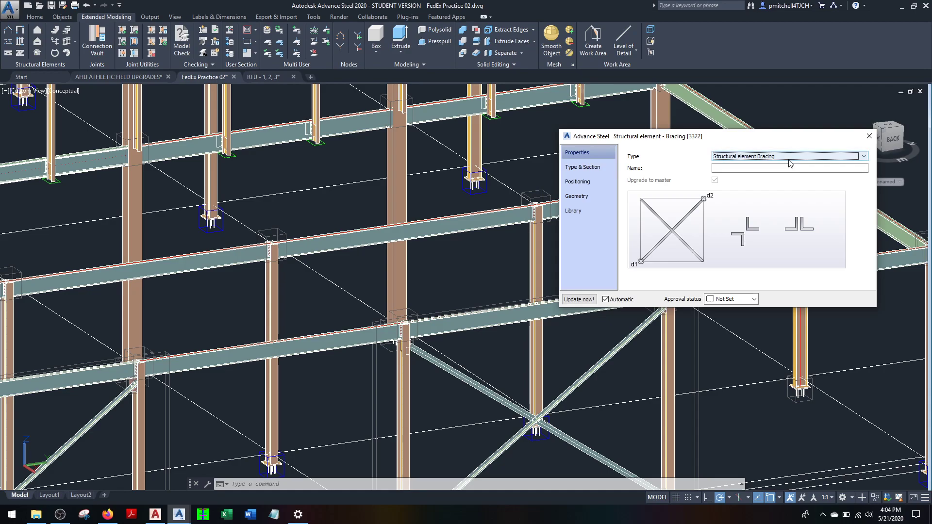
left_click(595, 169)
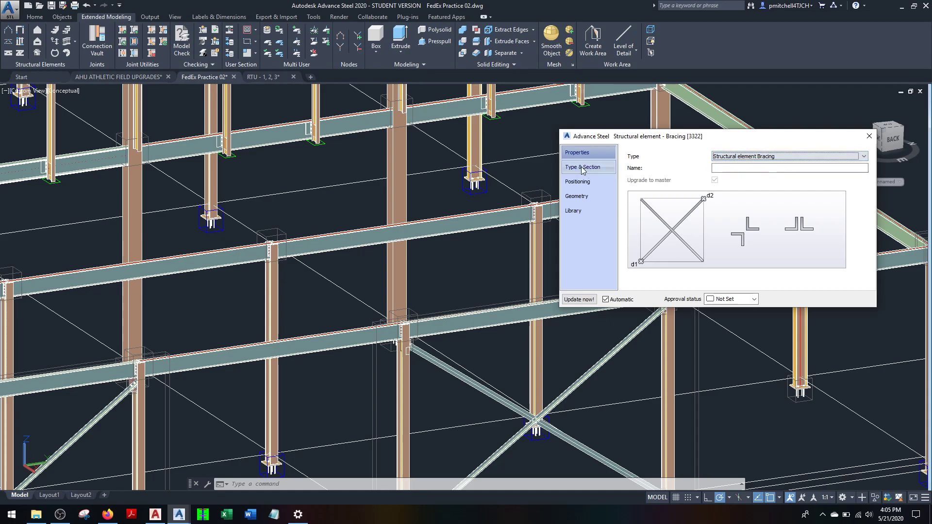
left_click(583, 168)
left_click(750, 153)
left_click(719, 171)
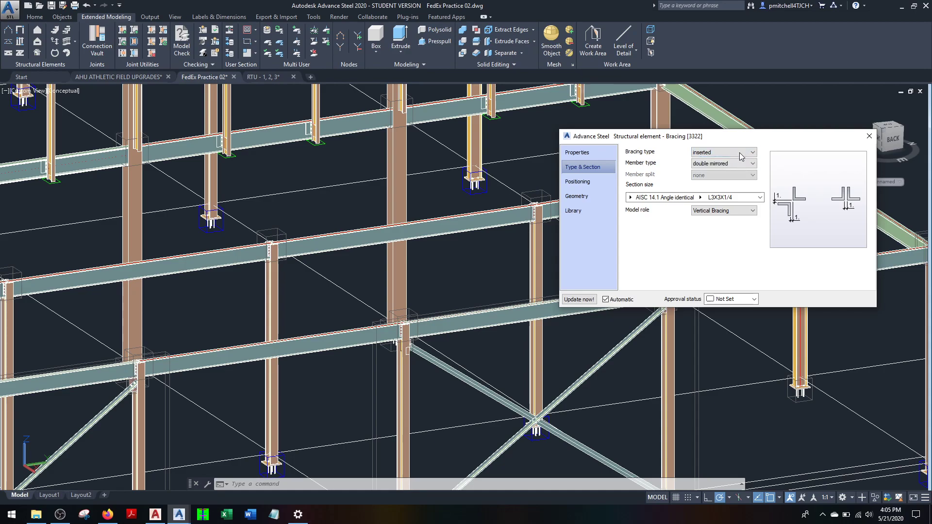
left_click(741, 157)
left_click(712, 168)
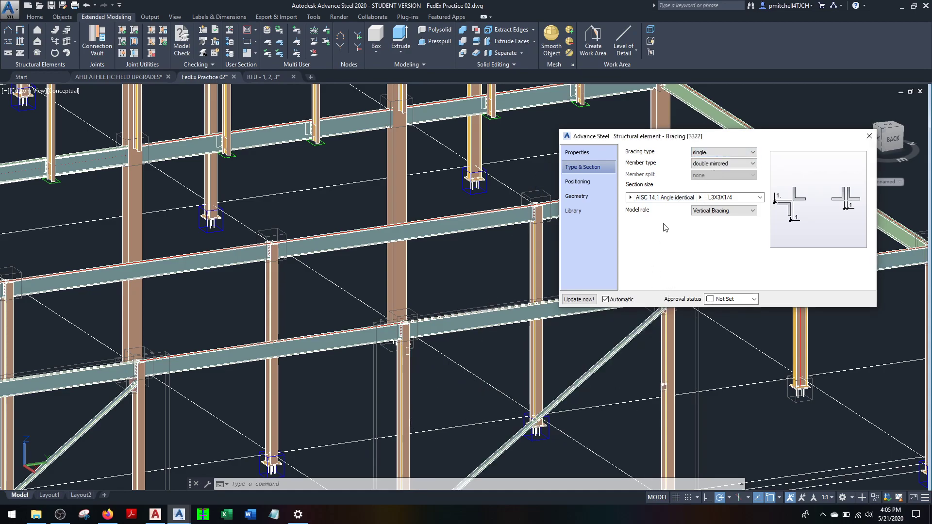
- Set the bracing's section size to C6X8.2 from AISC 14.1 C Channels
left_click(700, 198)
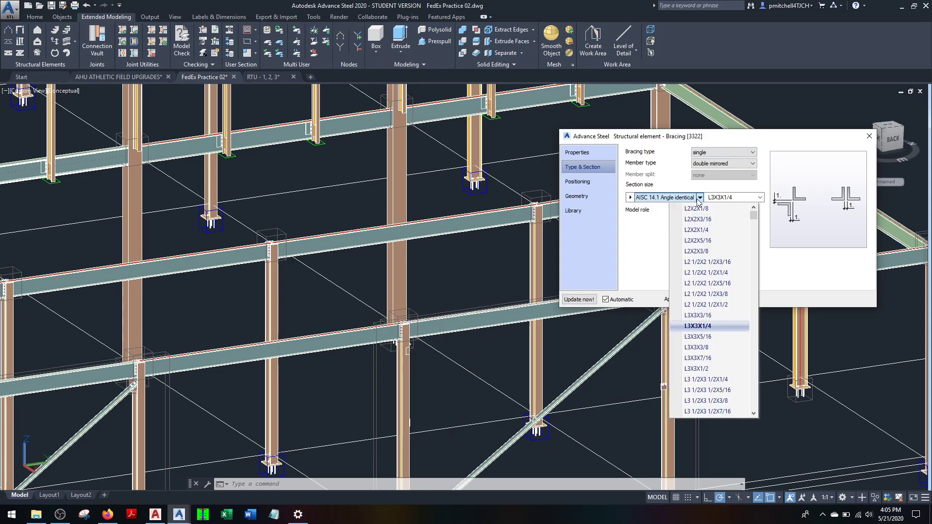
left_click(631, 198)
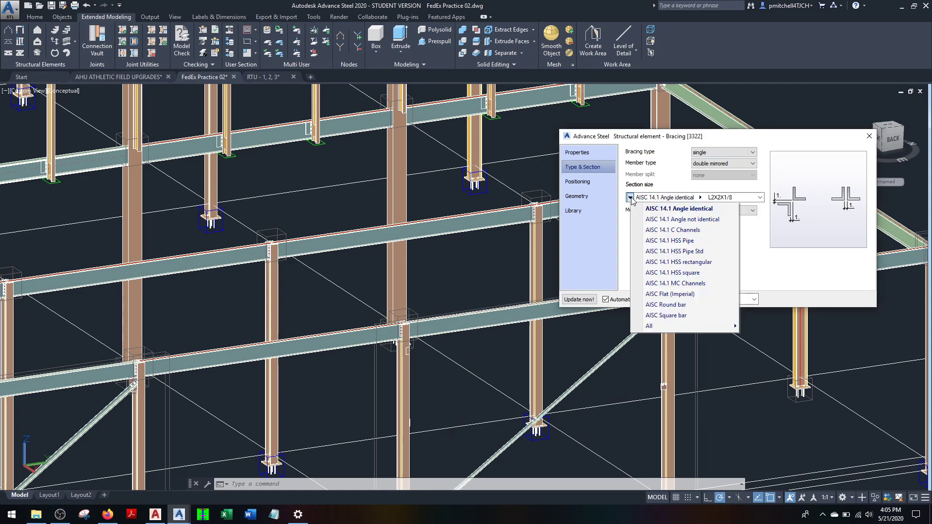
left_click(674, 230)
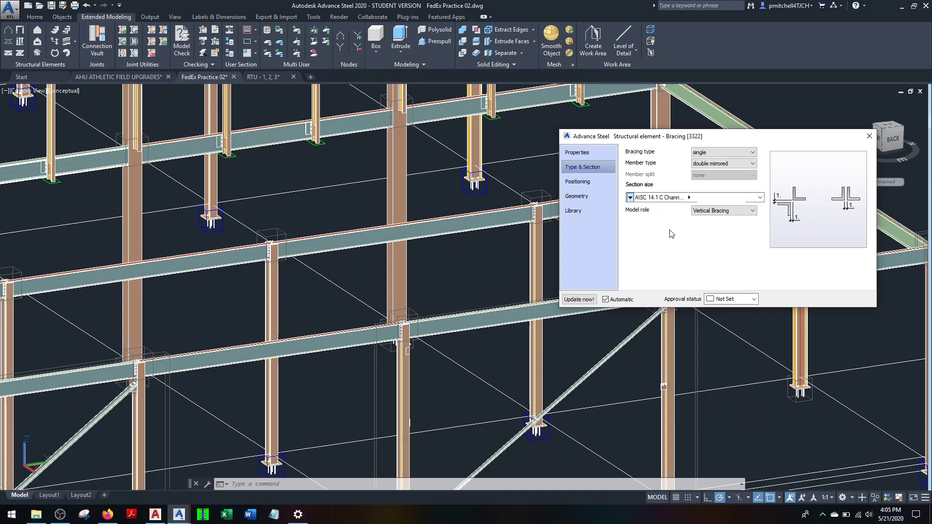
left_click(707, 206)
left_click(689, 305)
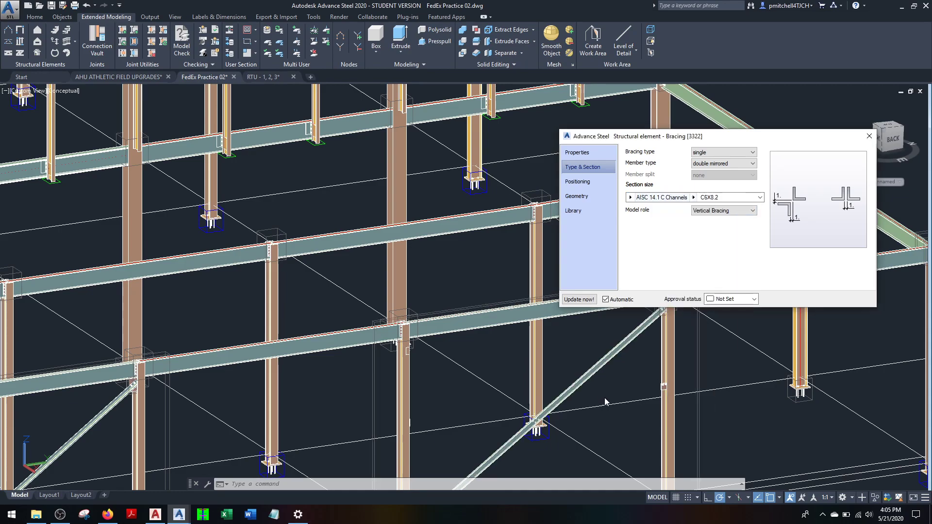
- Examine the channel brace's bolted gusset connection at the column top, and display the bracing's library values
scroll(599, 389, "up", 3)
scroll(652, 355, "down", 5)
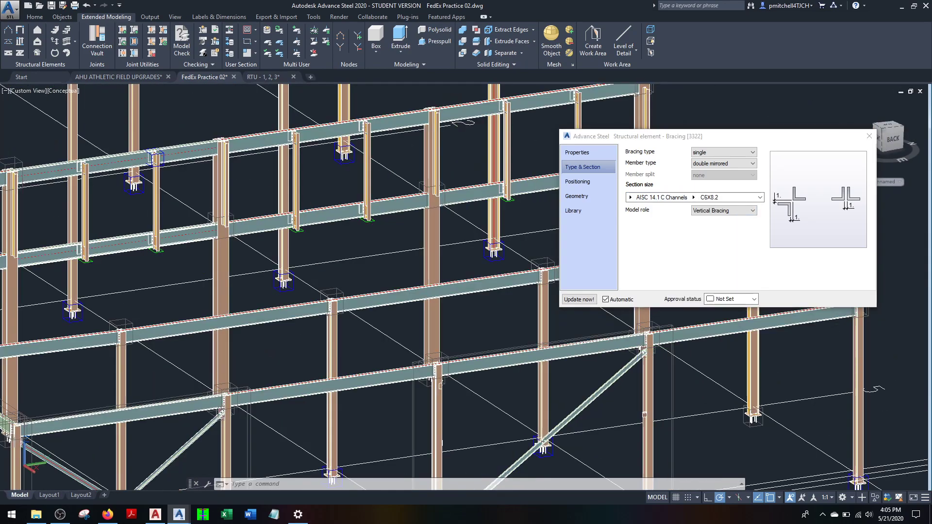
scroll(678, 375, "up", 2)
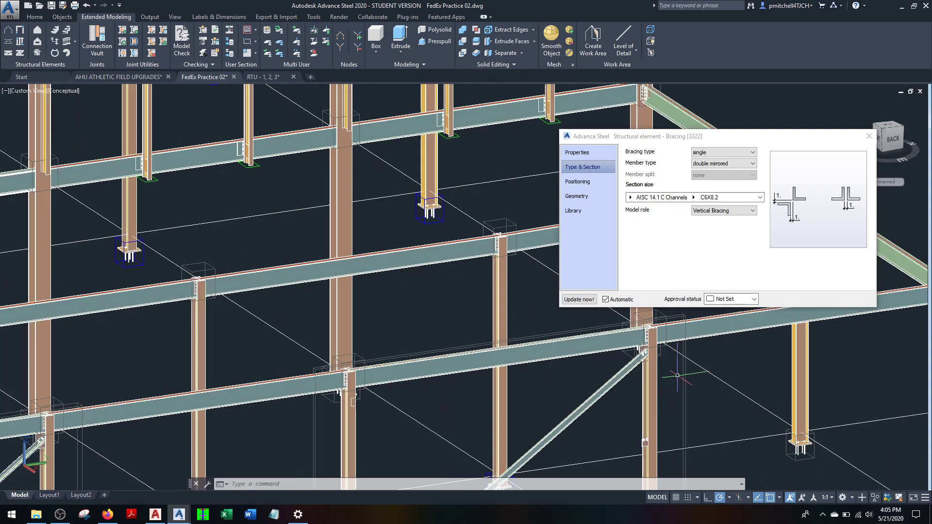
scroll(654, 356, "up", 5)
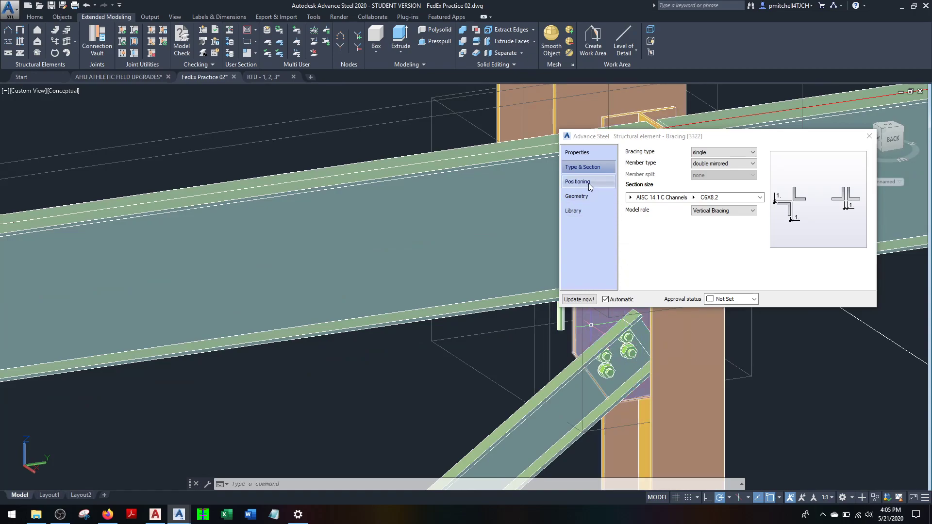
left_click(578, 197)
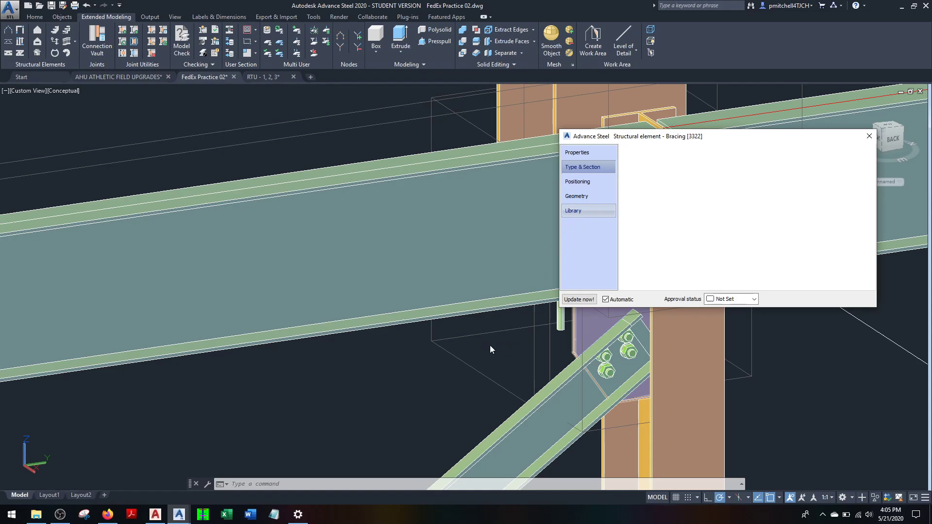
scroll(488, 349, "down", 6)
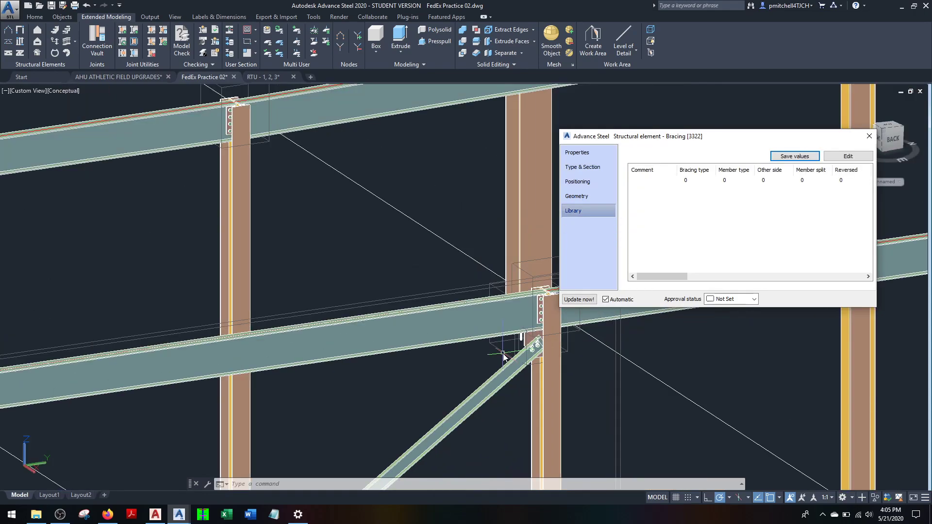
- Examine the single diagonal brace in the back wall bay between its columns, and close the bracing properties
left_click(455, 240)
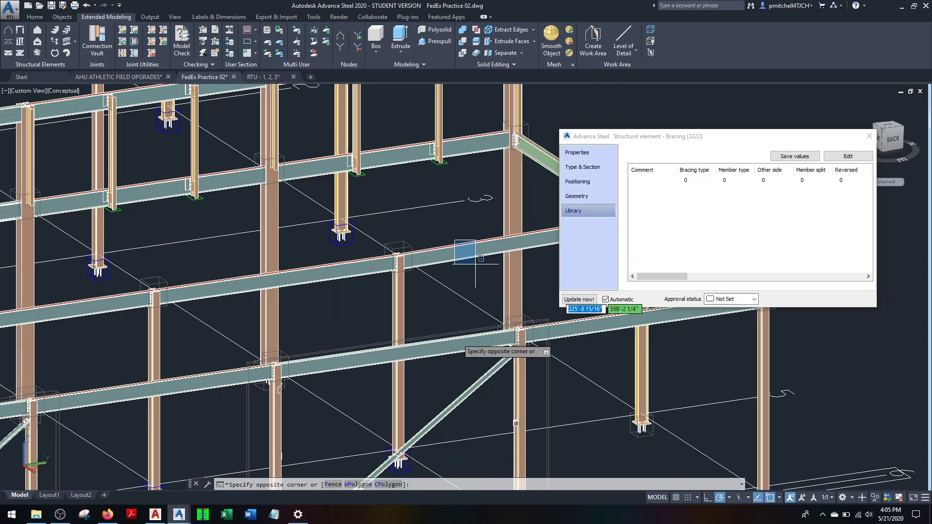
middle_click_drag(423, 344, 384, 271)
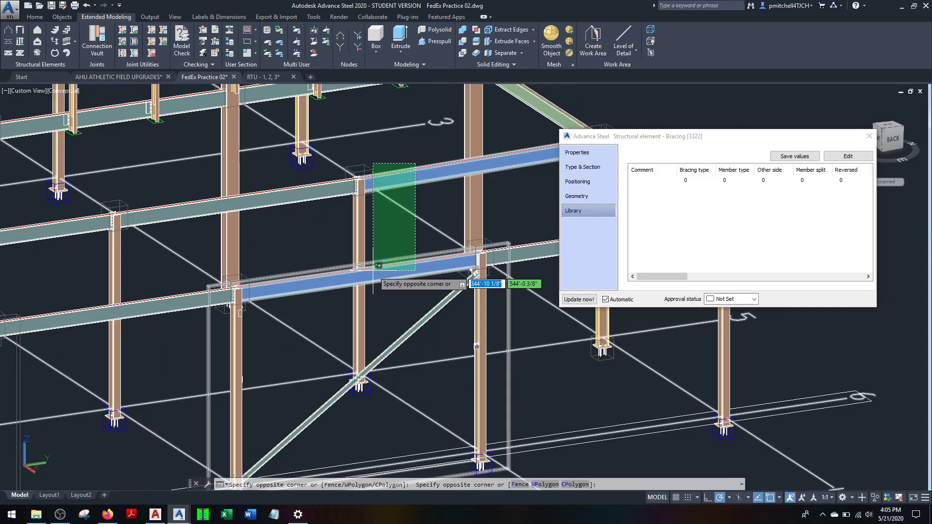
key("Escape")
scroll(388, 311, "up", 3)
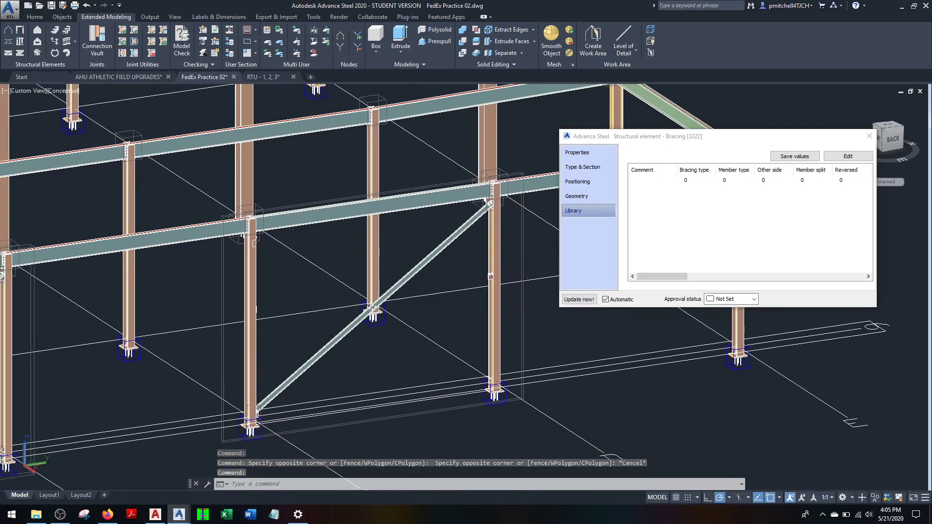
scroll(377, 312, "up", 2)
scroll(376, 313, "down", 5)
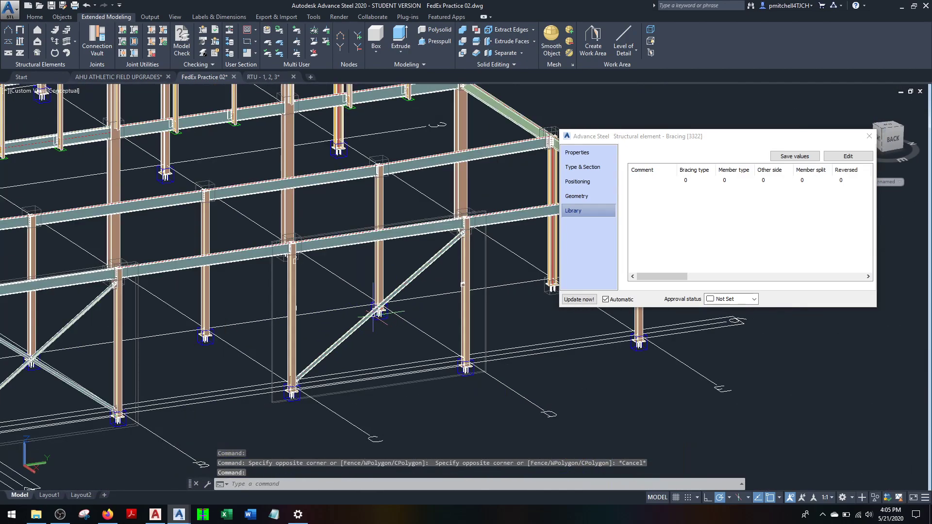
mouse_move(372, 306)
middle_mouse_down("shift")
mouse_move(400, 278)
mouse_move(374, 304)
middle_mouse_up("shift")
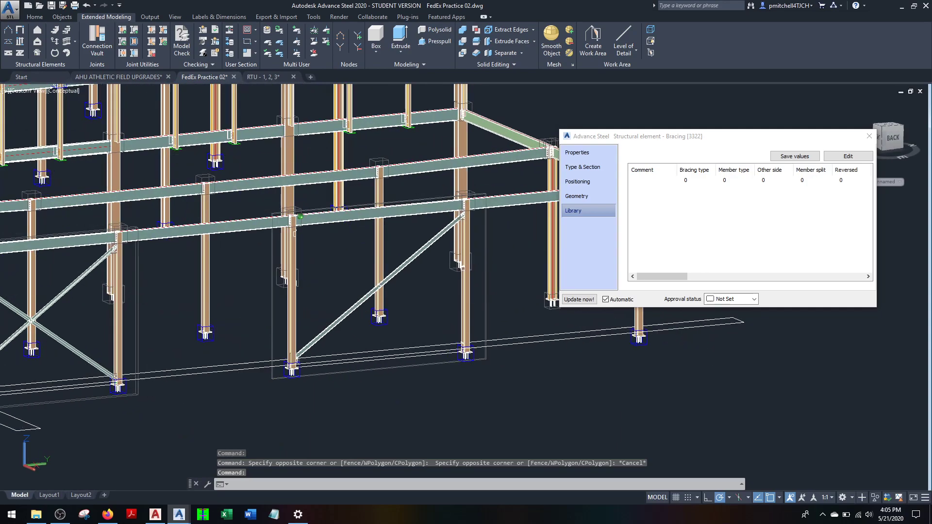
left_click(869, 136)
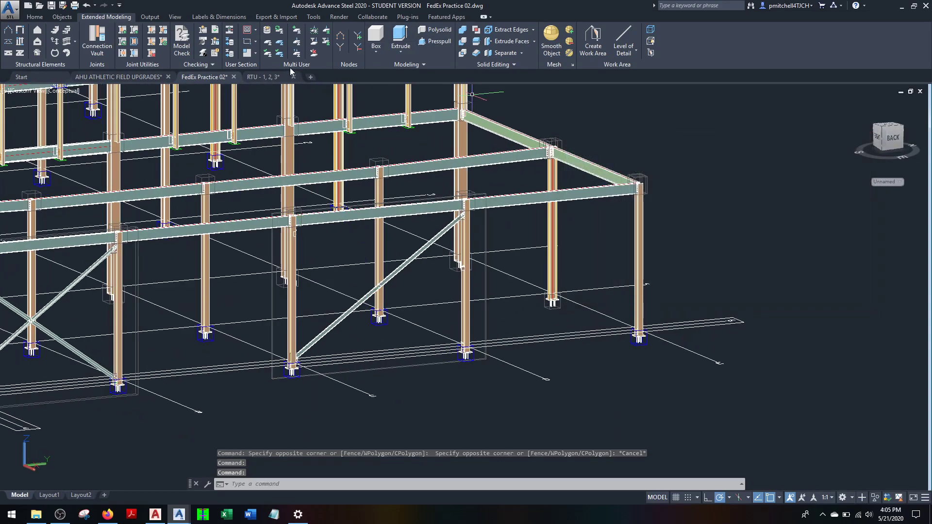
- Switch to the RTU - 1, 2, 3 drawing and examine its beam framing, cross bracing and bolted connections from below
left_click(266, 77)
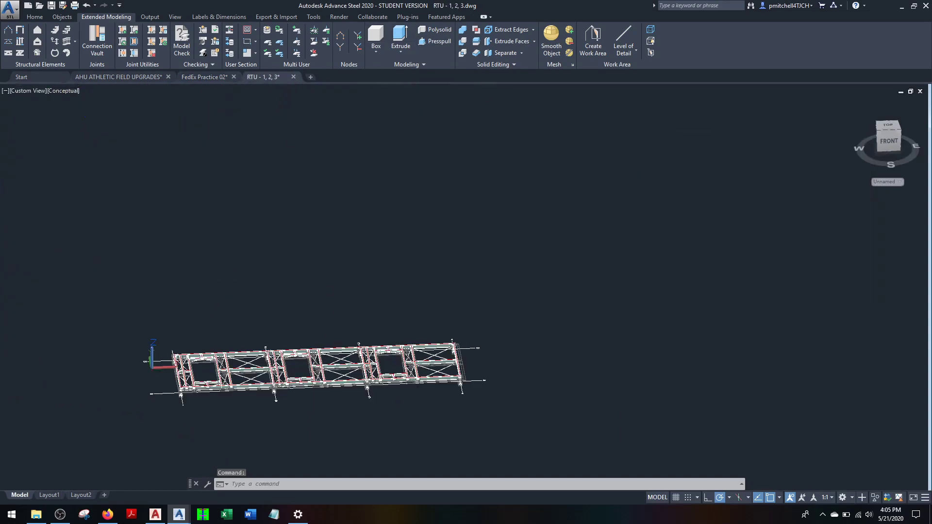
scroll(251, 371, "up", 8)
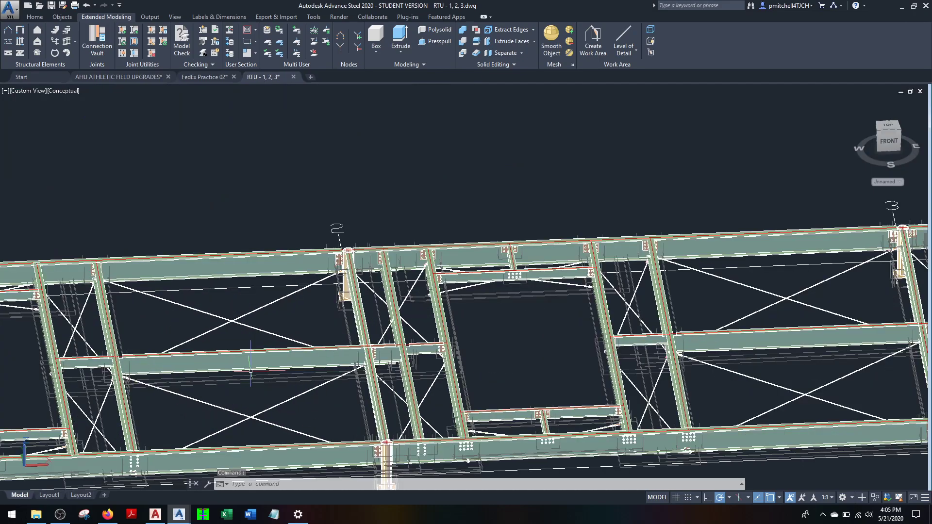
scroll(245, 373, "down", 3)
middle_click_drag(246, 383, 295, 291, "shift")
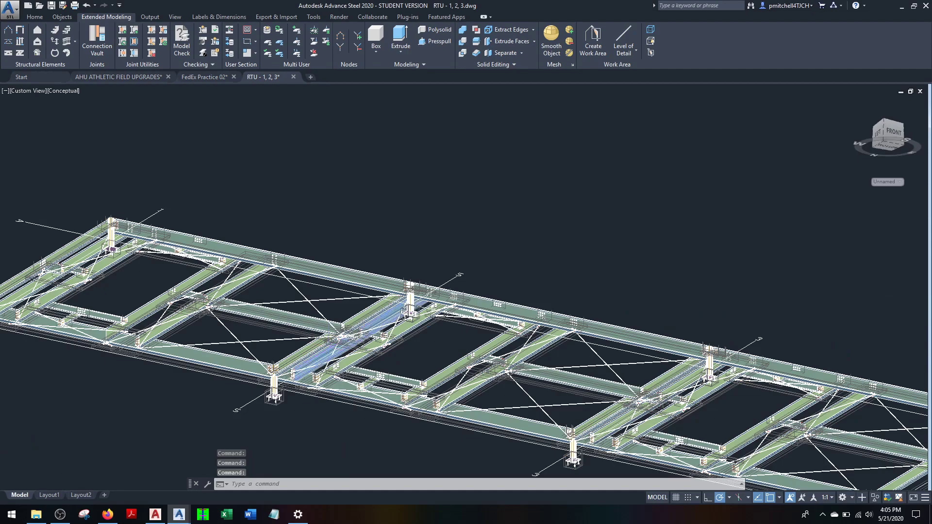
scroll(344, 322, "up", 6)
middle_click_drag(357, 338, 346, 362, "shift")
scroll(342, 348, "up", 3)
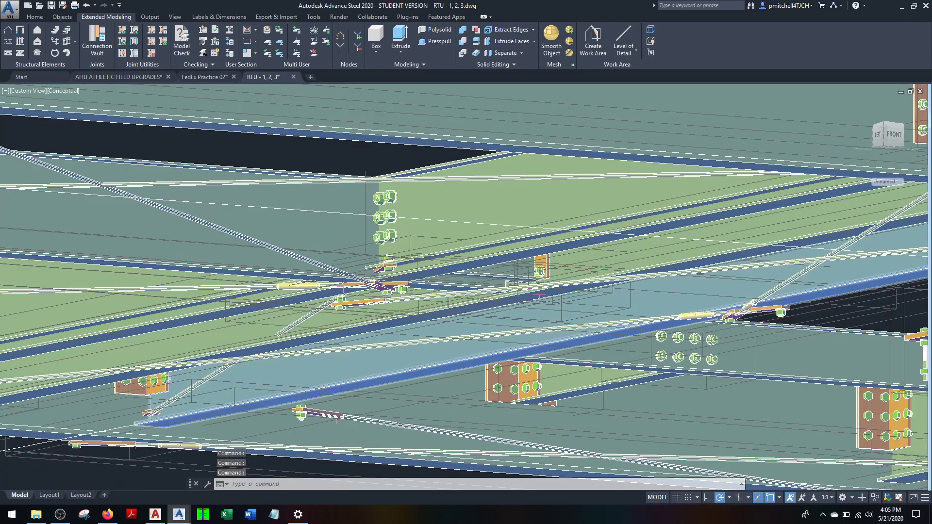
- Examine the round column's anchor-bolted base plate, rod brace plate and bolted beam connections from the side and from above
scroll(396, 313, "down", 8)
middle_click_drag(396, 316, 339, 330, "shift")
scroll(330, 316, "up", 5)
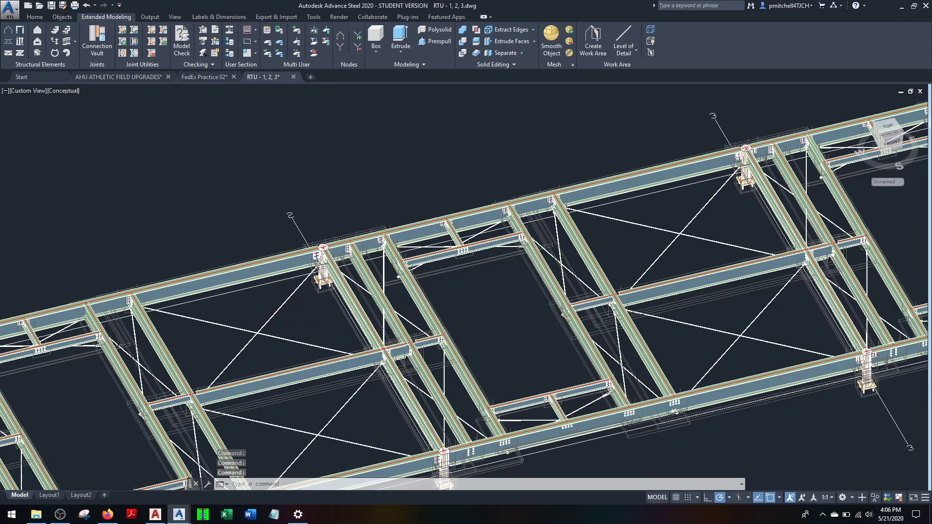
scroll(293, 298, "up", 5)
scroll(369, 190, "up", 5)
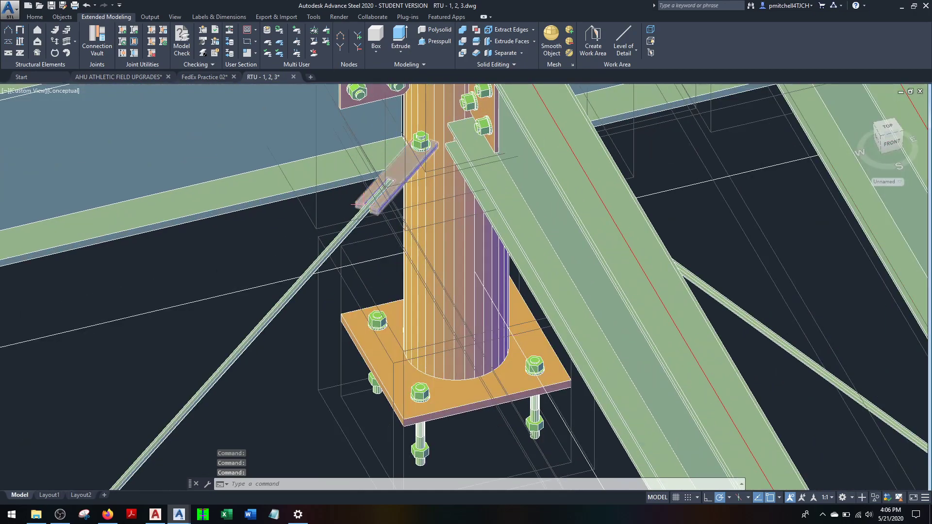
scroll(349, 206, "down", 2)
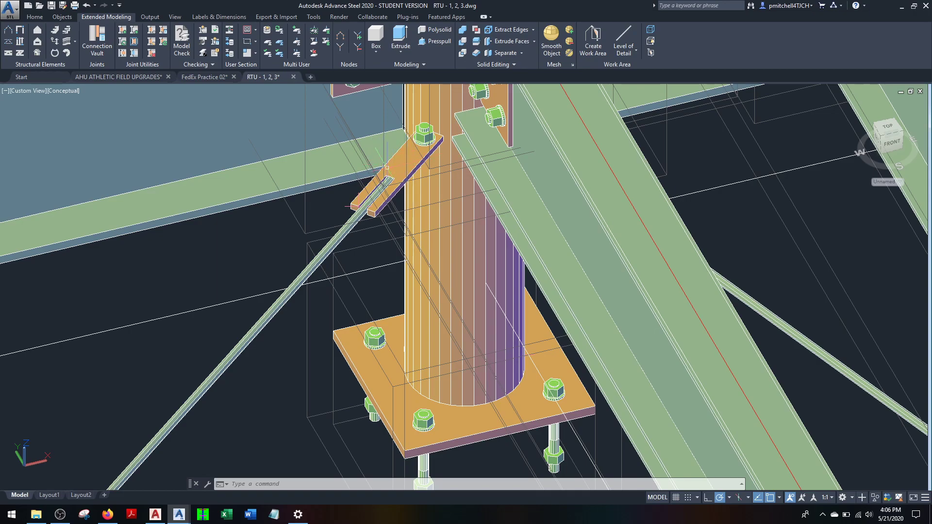
scroll(386, 179, "down", 2)
scroll(345, 238, "down", 5)
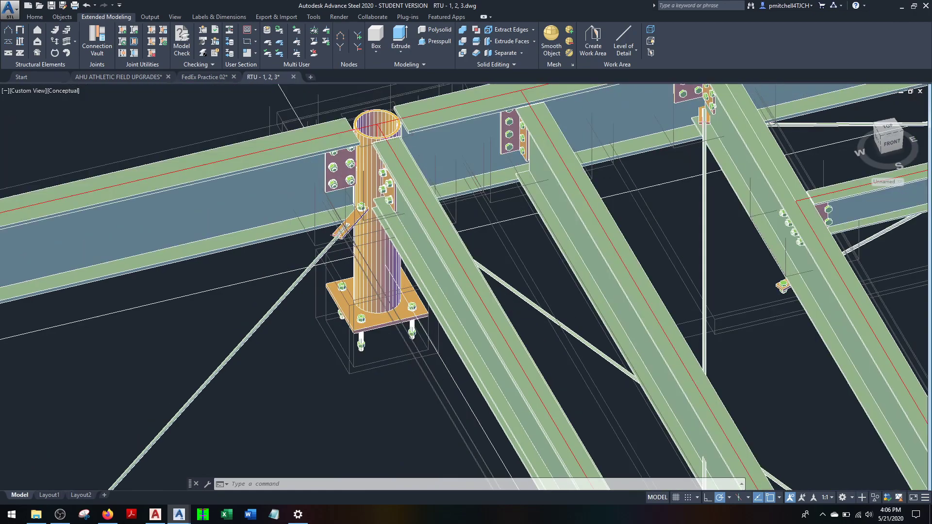
scroll(342, 204, "up", 9)
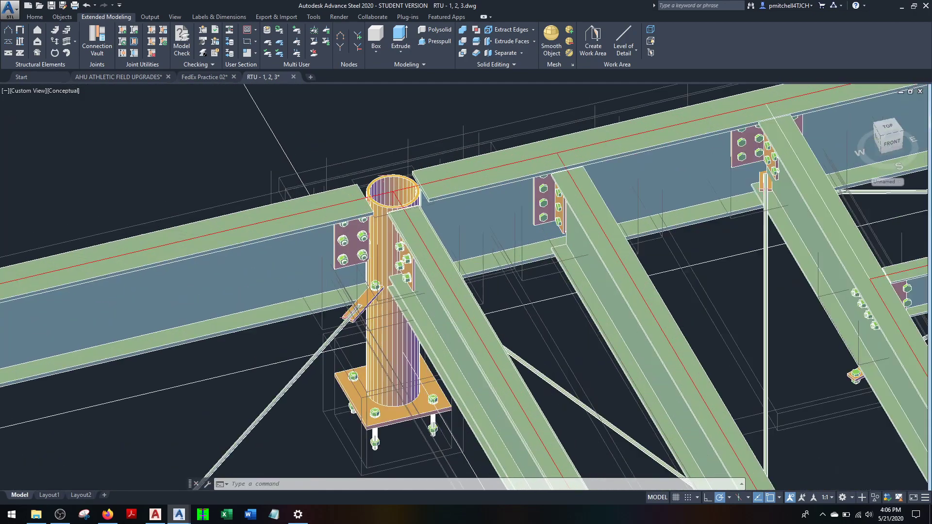
scroll(405, 262, "down", 3)
middle_click_drag(516, 267, 398, 352, "shift")
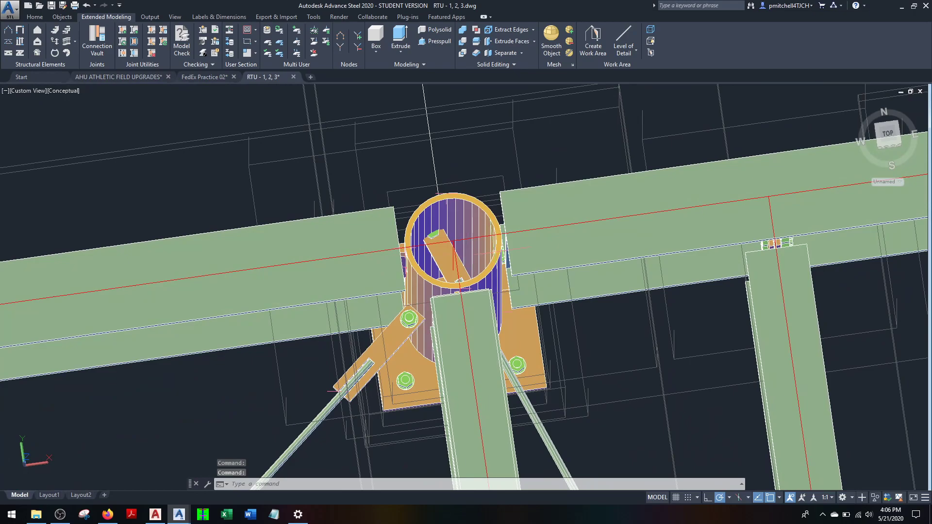
- Examine the RTU frame's beam layout, rod cross bracing and columns bay by bay through to the end bay at gridline 4
scroll(493, 261, "down", 8)
scroll(485, 250, "up", 3)
middle_click_drag(485, 250, 482, 291, "shift")
scroll(481, 292, "down", 5)
middle_click_drag(513, 358, 561, 177)
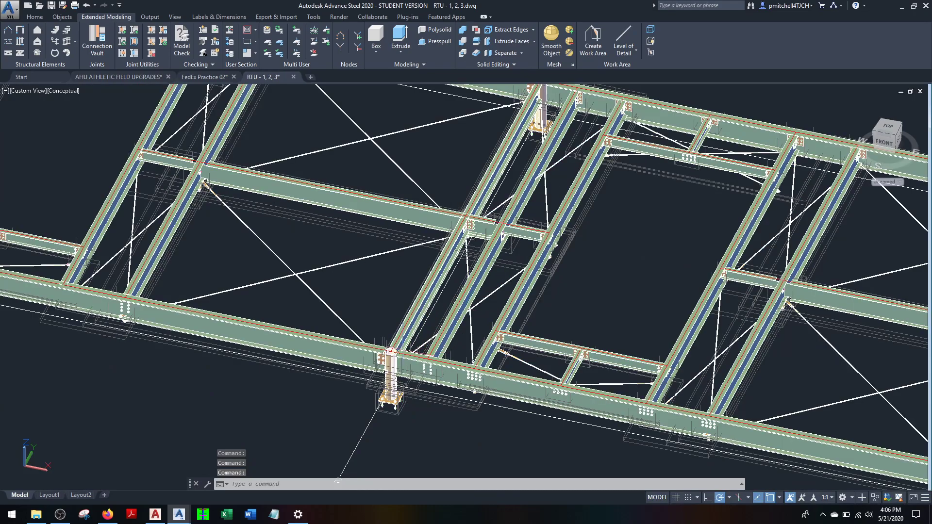
scroll(401, 348, "up", 4)
scroll(399, 343, "down", 5)
middle_click_drag(572, 244, 570, 297, "shift")
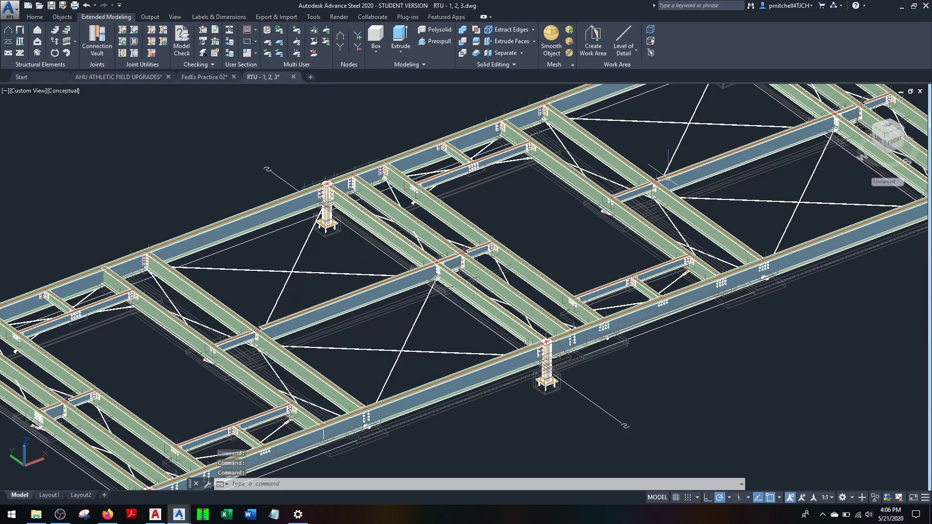
middle_click_drag(720, 171, 294, 320)
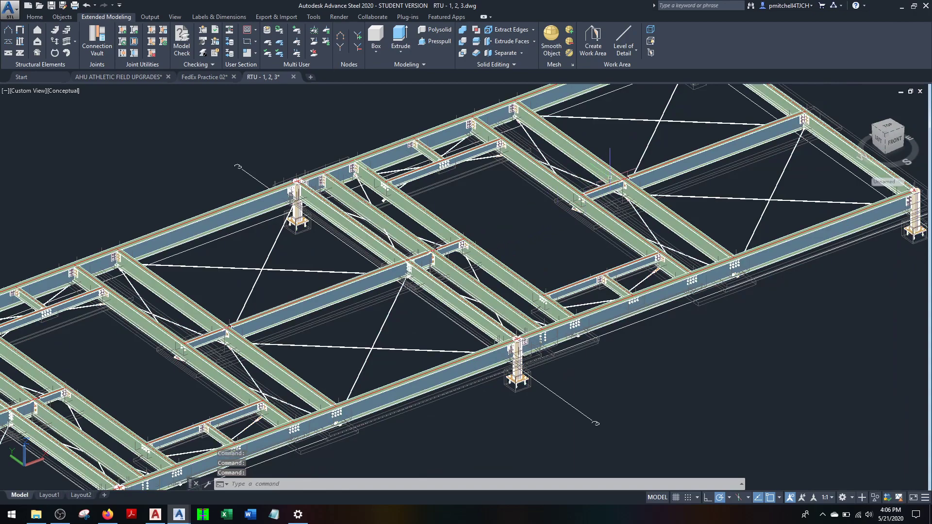
middle_click_drag(620, 152, 580, 244)
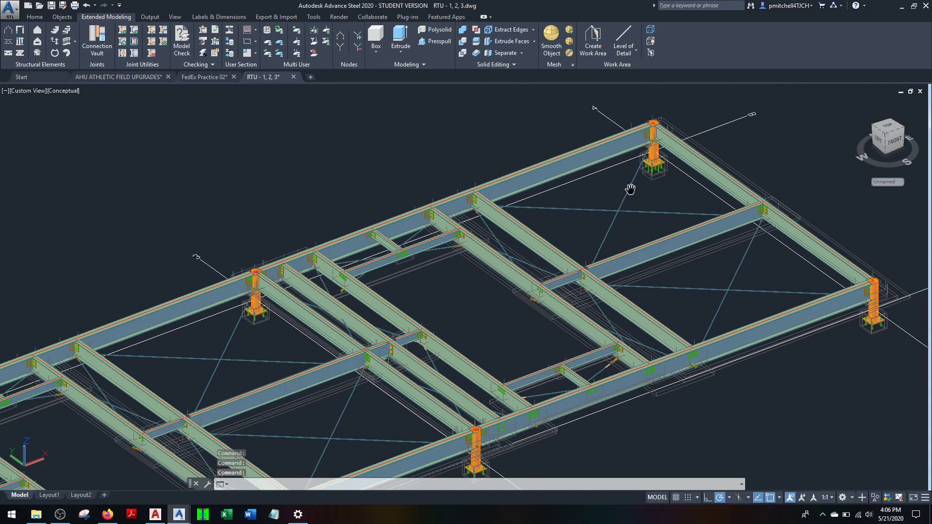
scroll(214, 157, "down", 6)
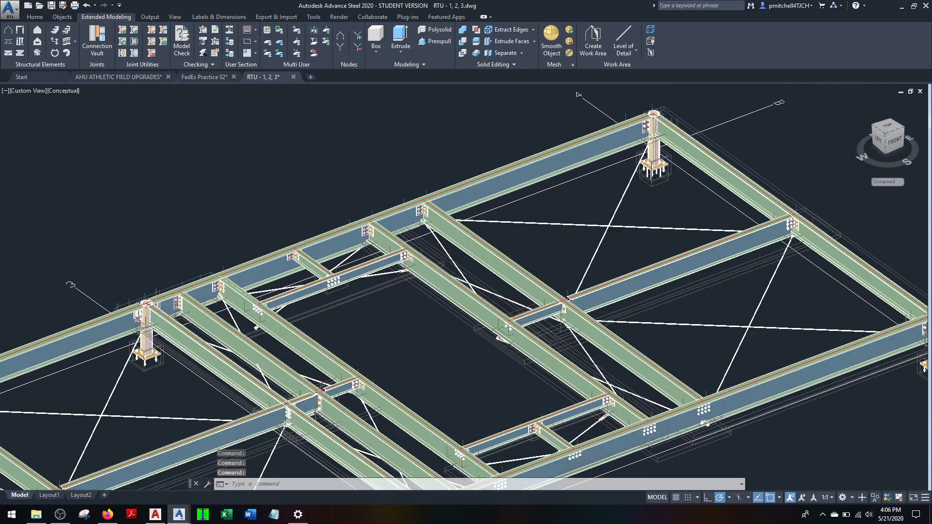
- Switch to the AHU ATHLETIC FIELD UPGRADES drawing and view its steel structure from another angle
left_click(115, 77)
middle_click_drag(246, 361, 364, 427, "shift")
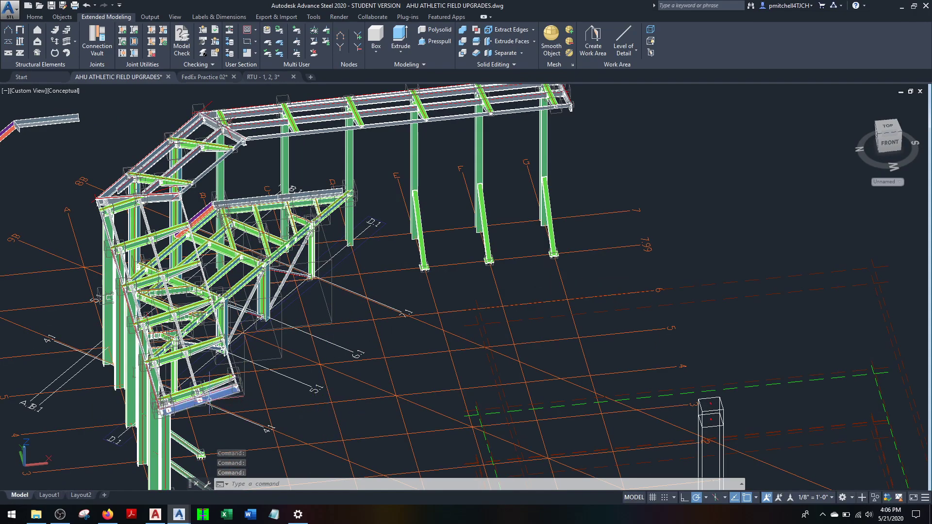
left_click(70, 515)
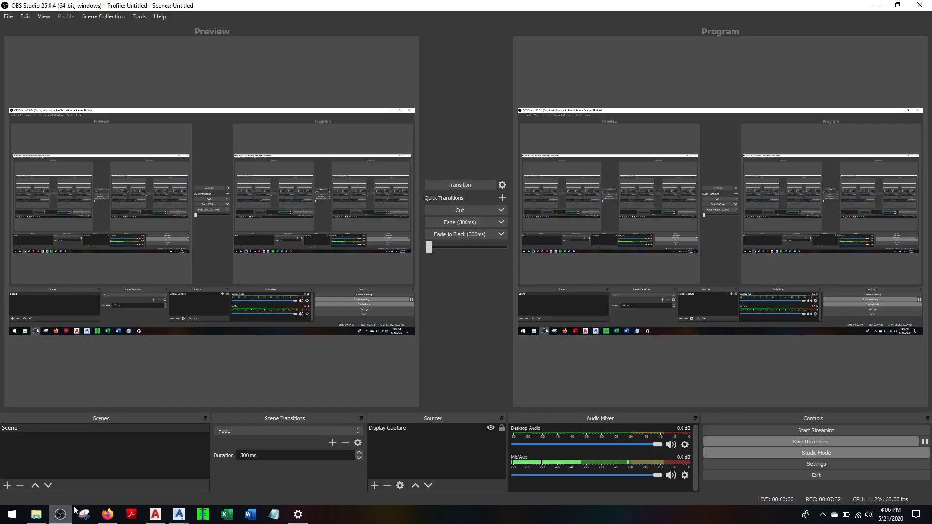